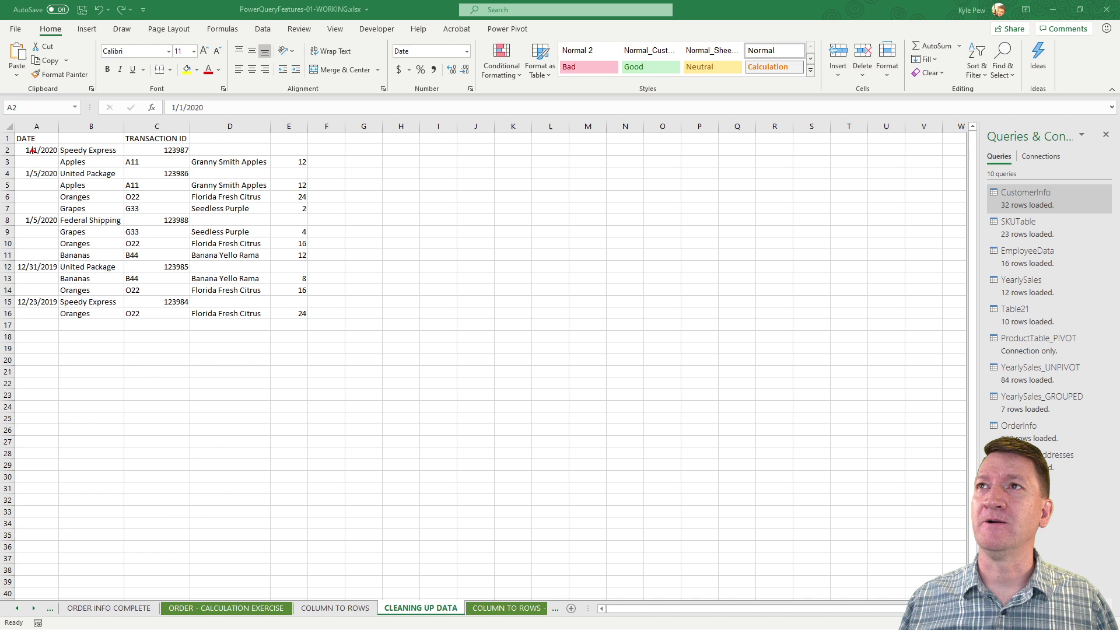
Step: Select successive row blocks of the nested shipment report to review them
left_click_drag(16, 130, 308, 143)
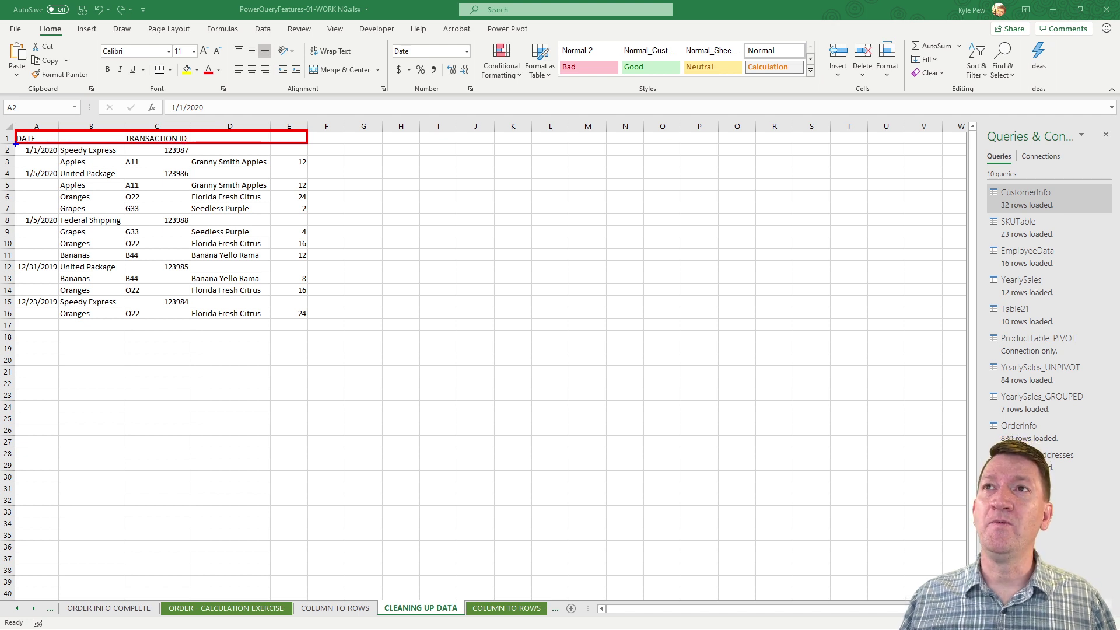
left_click_drag(15, 143, 318, 169)
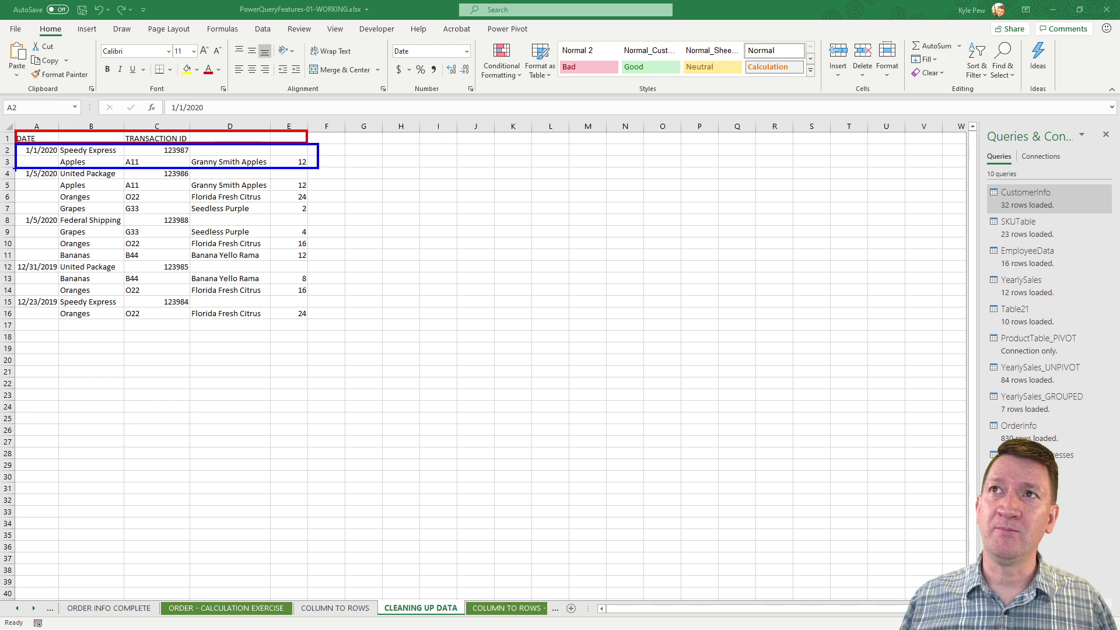
mouse_move(14, 167)
left_mouse_down()
mouse_move(86, 203)
mouse_move(321, 216)
left_mouse_up()
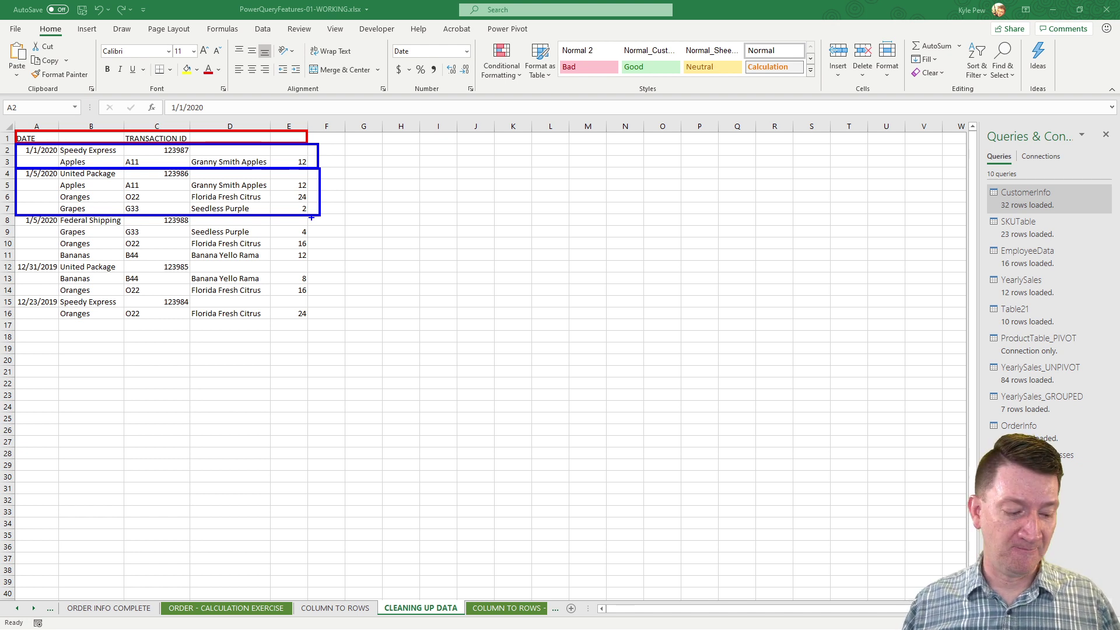
key("Escape")
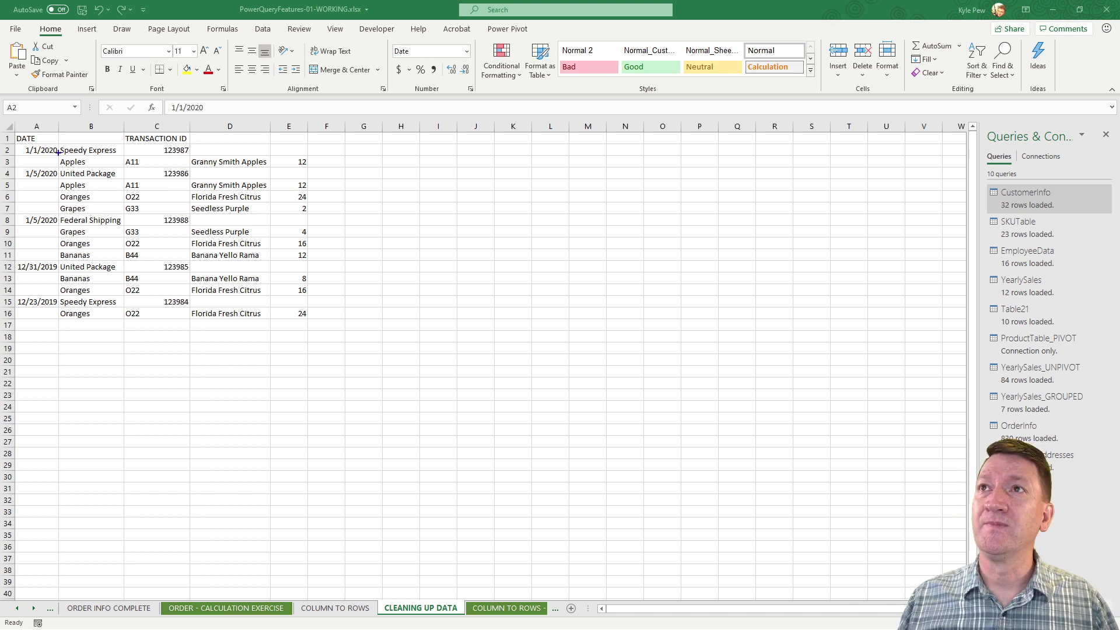
Step: Drag across different regions of the report to examine its nested layout
mouse_move(57, 133)
left_mouse_down()
mouse_move(92, 185)
mouse_move(124, 320)
left_mouse_up()
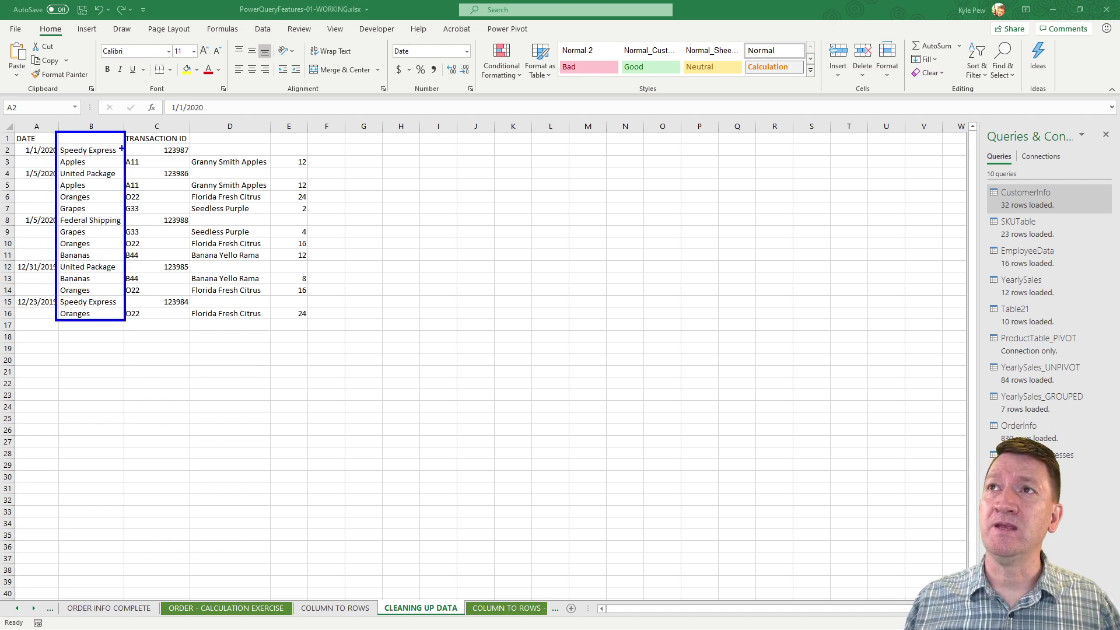
left_click_drag(121, 149, 169, 136)
left_click_drag(124, 220, 177, 200)
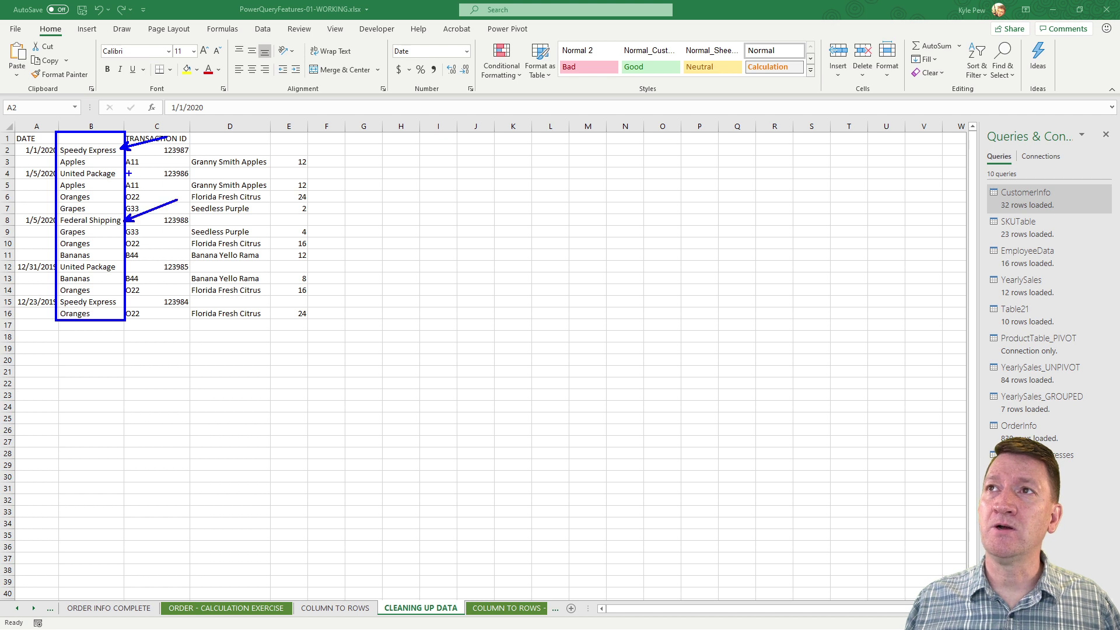
left_click_drag(123, 173, 173, 158)
left_click_drag(121, 266, 261, 242)
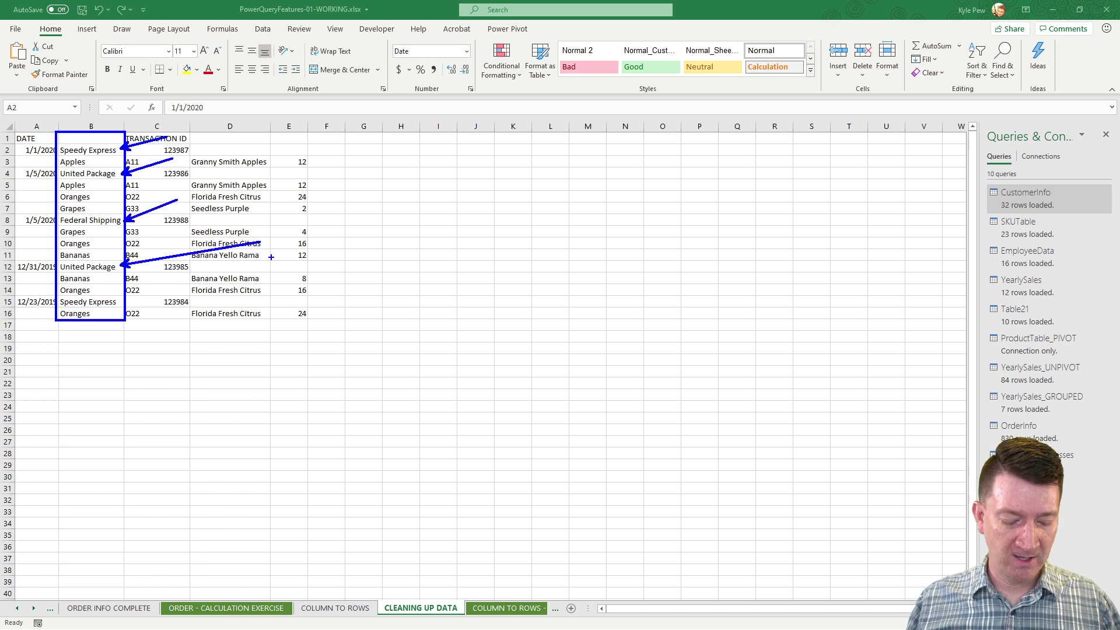
key("r")
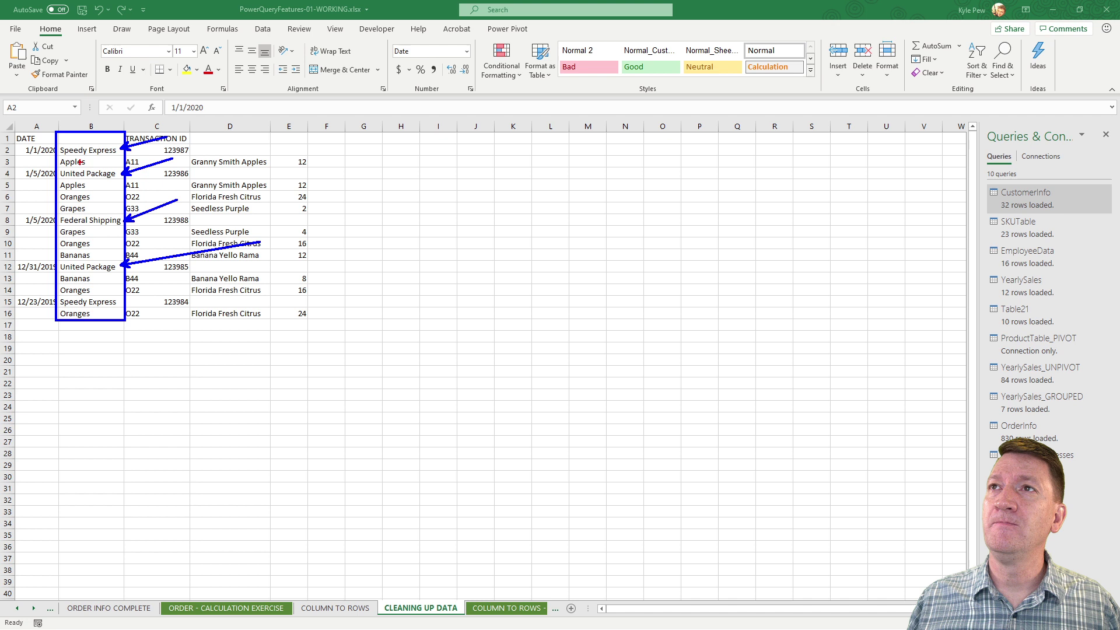
mouse_move(54, 154)
left_mouse_down()
mouse_move(132, 164)
mouse_move(60, 213)
left_mouse_up()
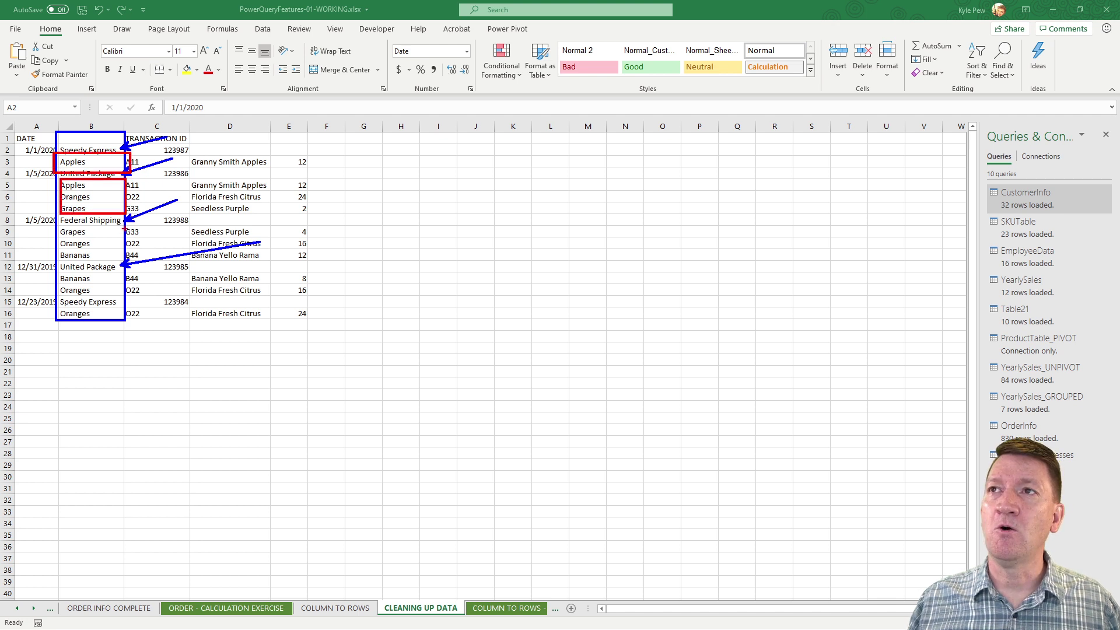
left_click_drag(125, 228, 50, 254)
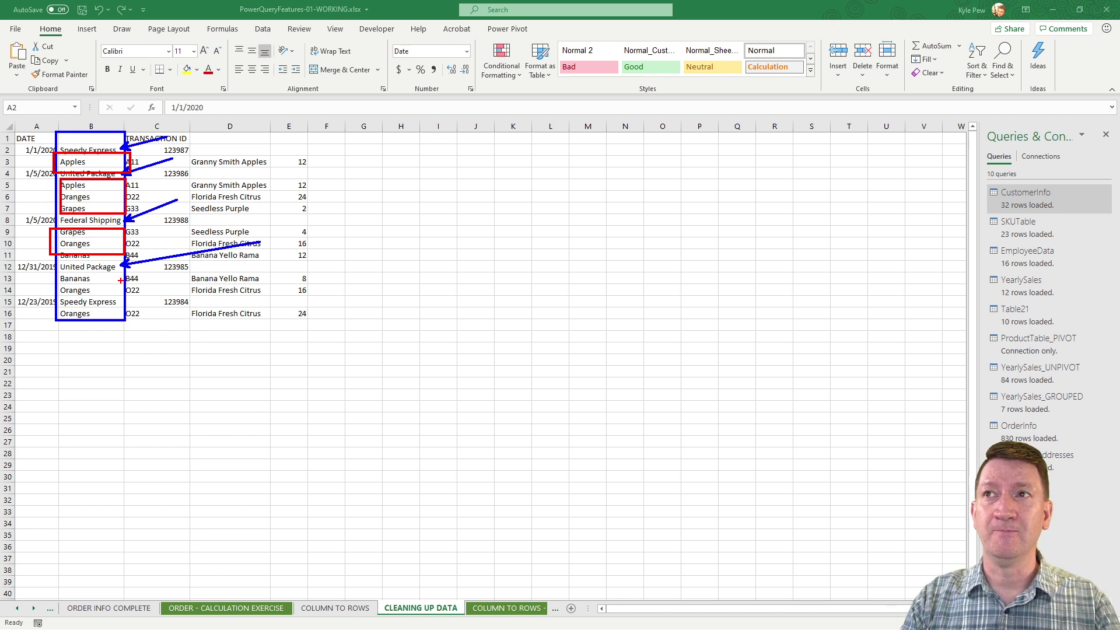
key("Escape")
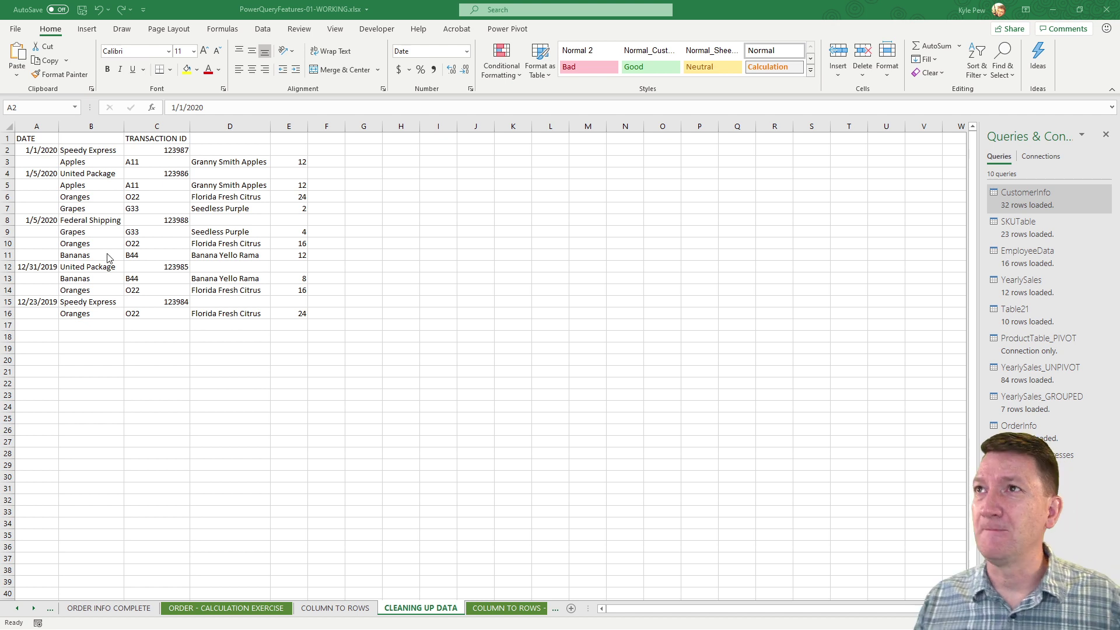
Step: Load range A1:E16 via From Table/Range as Table27 into the Power Query Editor
left_click(151, 172)
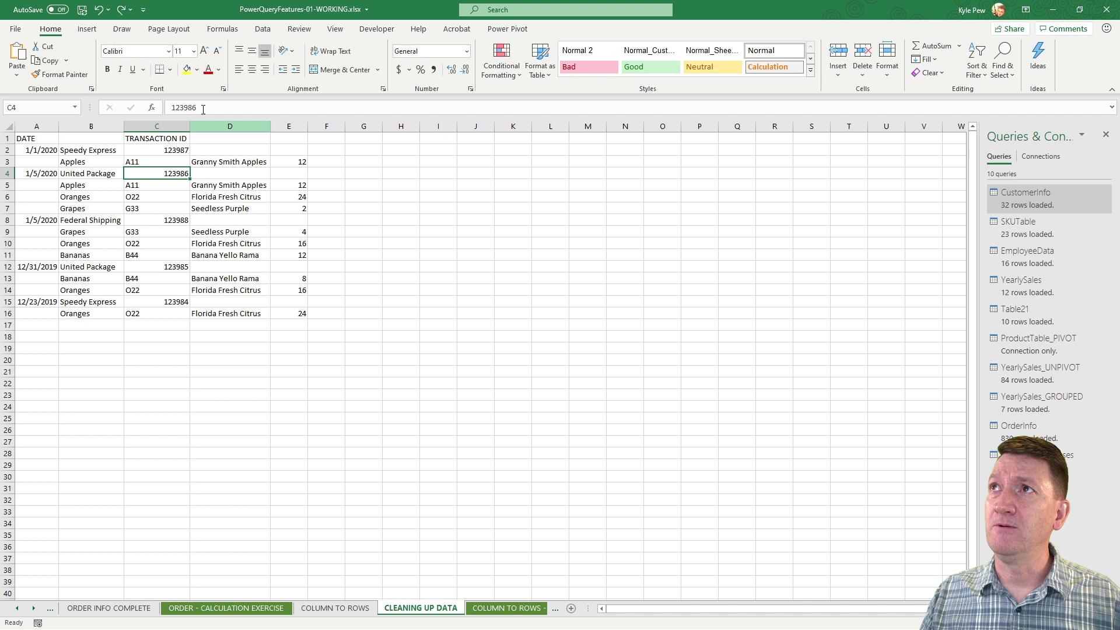
left_click(264, 29)
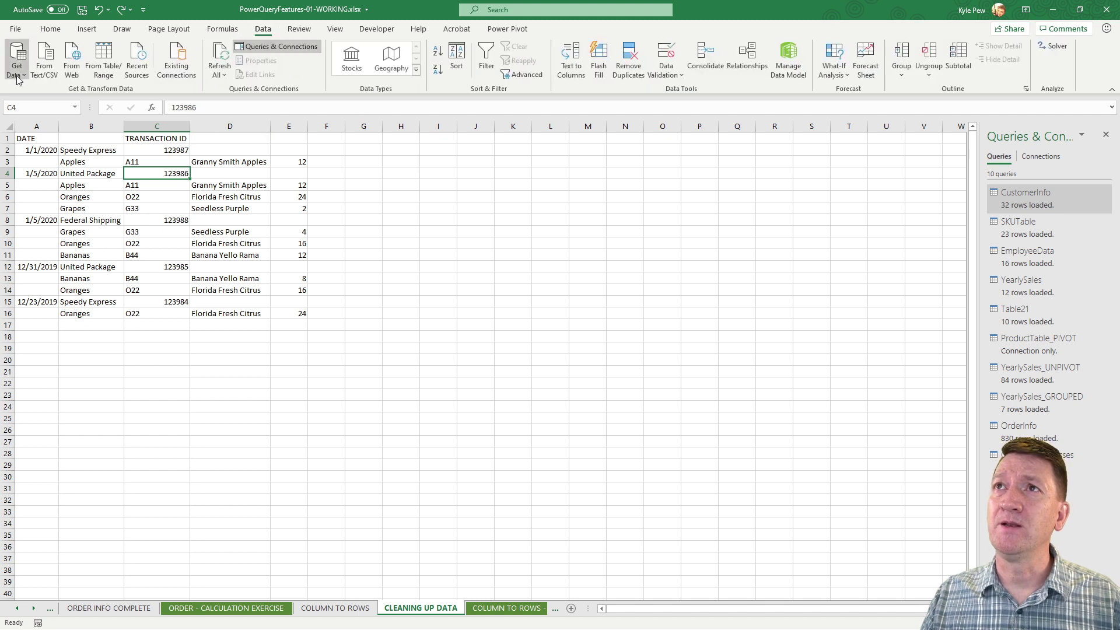
left_click(17, 63)
mouse_move(54, 216)
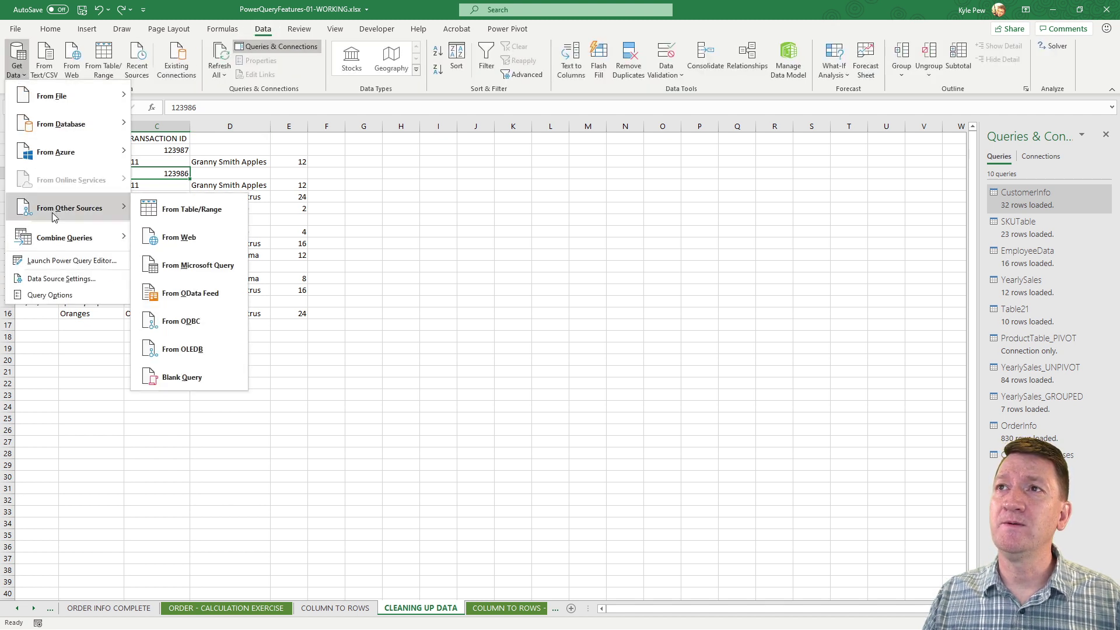
left_click(215, 217)
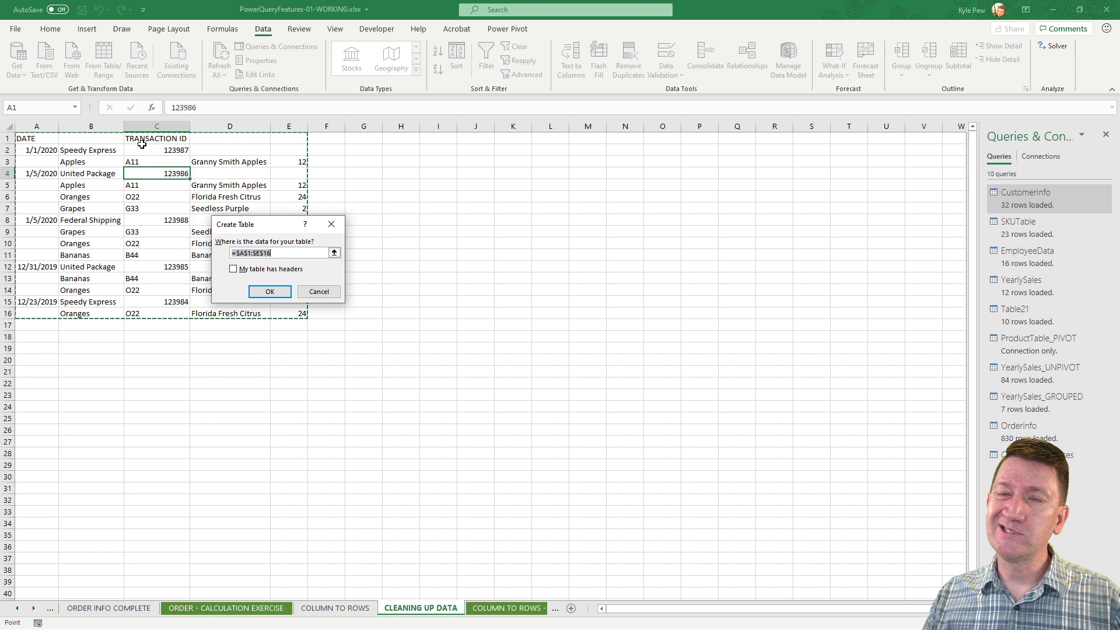
left_click(273, 290)
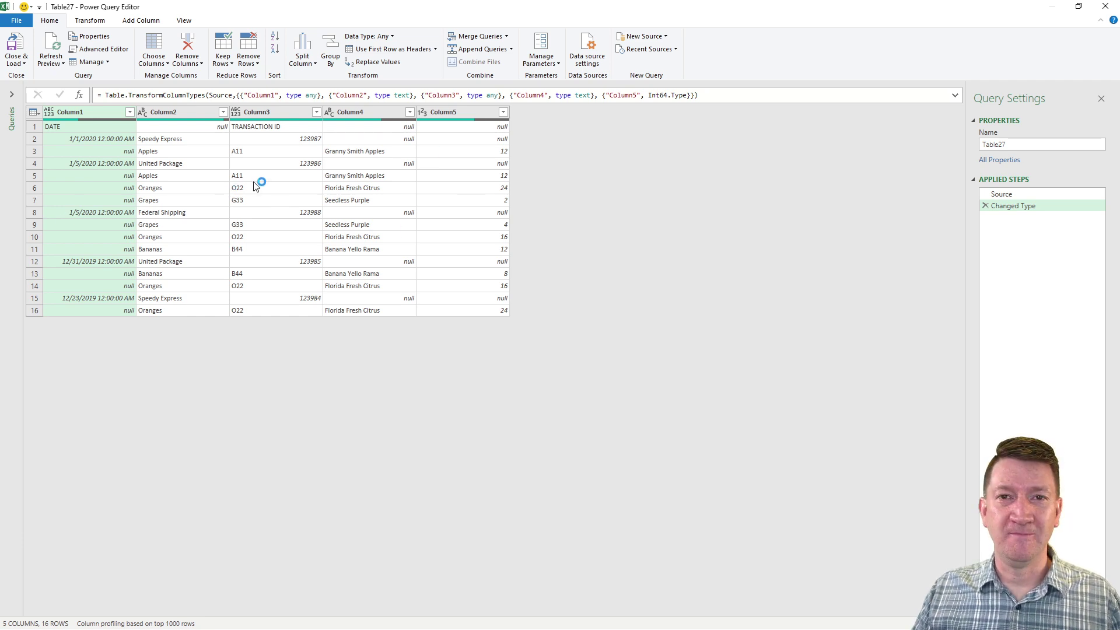
Step: Use the first row as headers so the columns become DATE, Column2, TRANSACTION ID, Column4, Column5
left_click(34, 126)
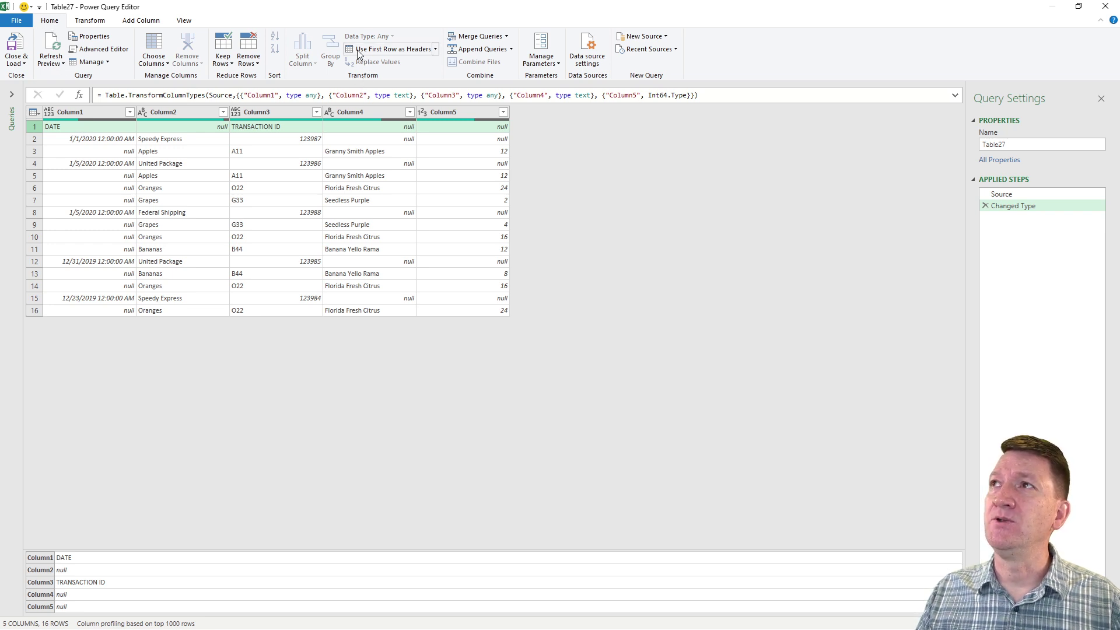
left_click(390, 50)
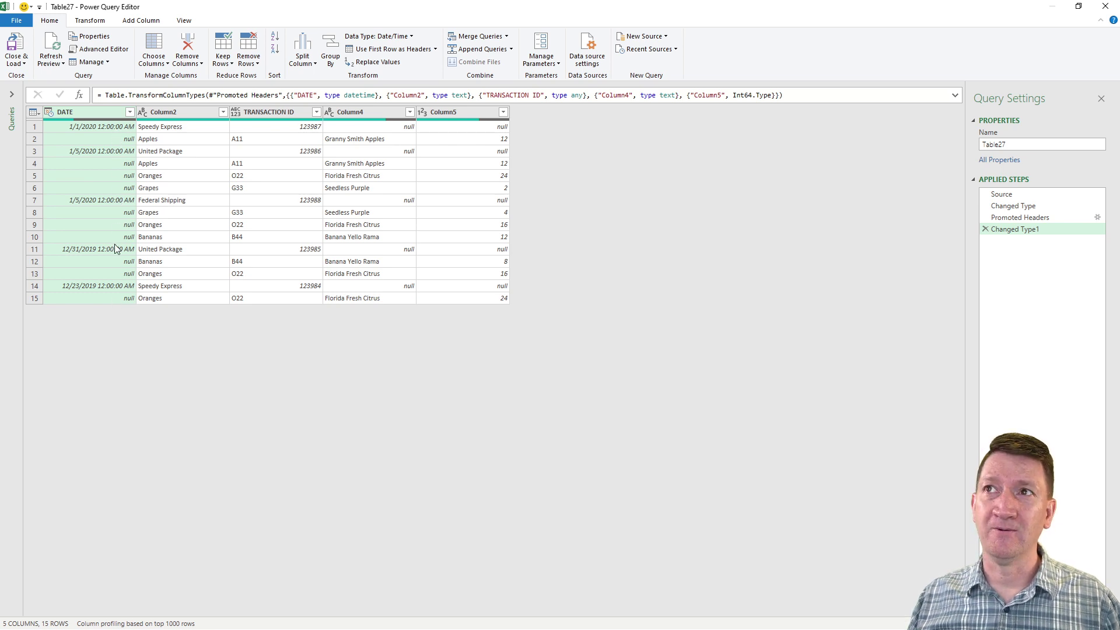
double_click(207, 10)
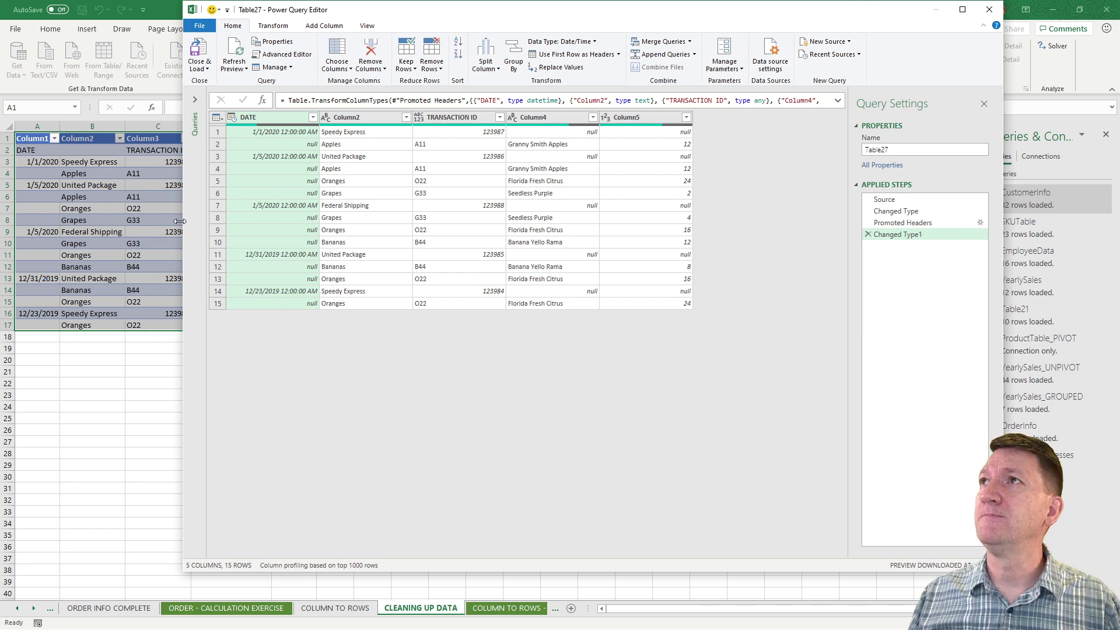
double_click(430, 13)
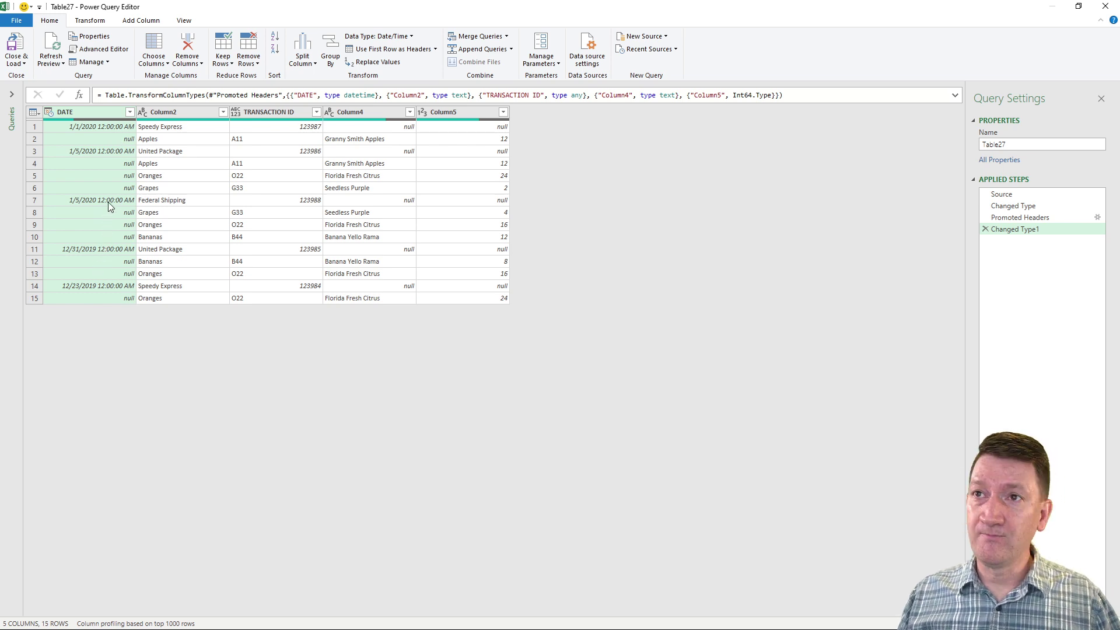
left_click_drag(109, 132, 183, 147)
mouse_move(116, 156)
left_mouse_down()
mouse_move(183, 185)
mouse_move(117, 193)
mouse_move(193, 241)
mouse_move(112, 242)
mouse_move(157, 256)
mouse_move(118, 280)
mouse_move(116, 310)
left_mouse_up()
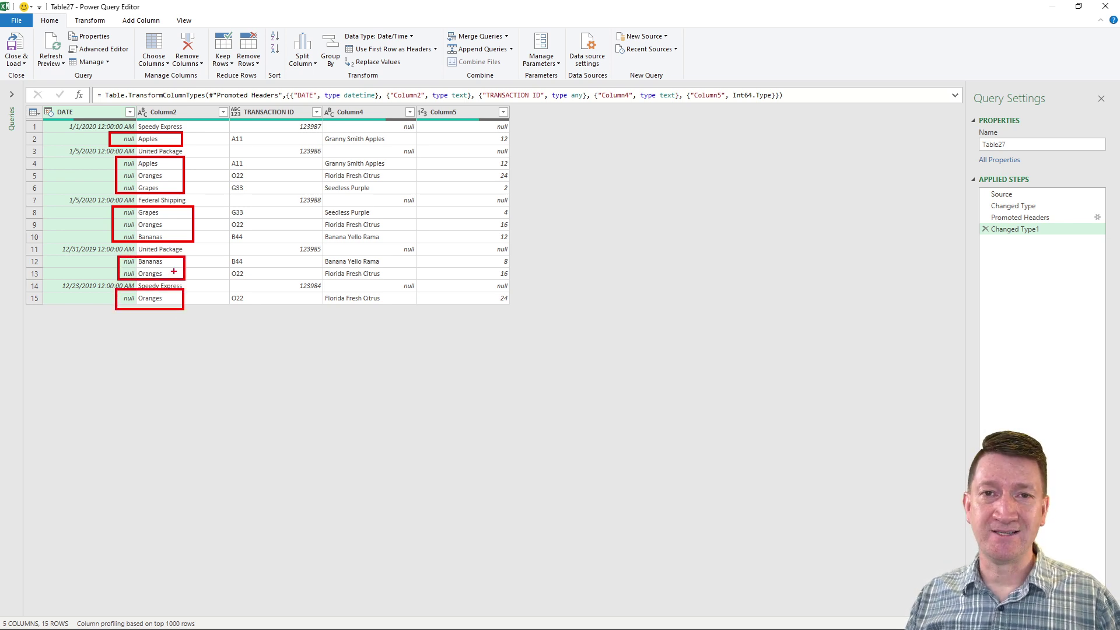
key("Escape")
left_click(185, 113)
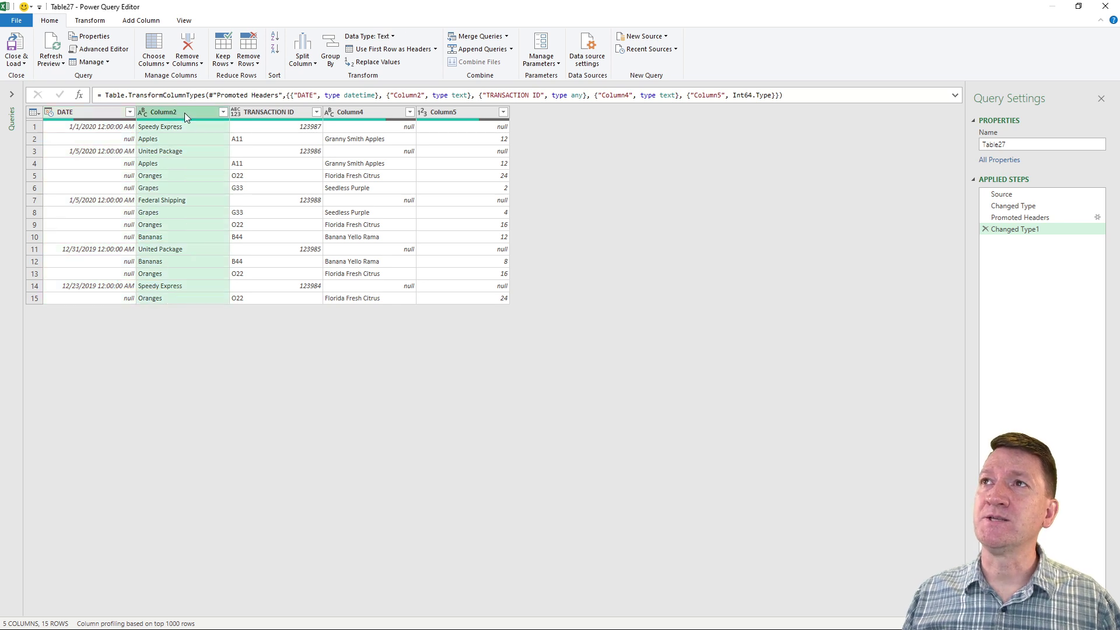
Step: Start a conditional column and name it 'Product Name'
left_click(140, 20)
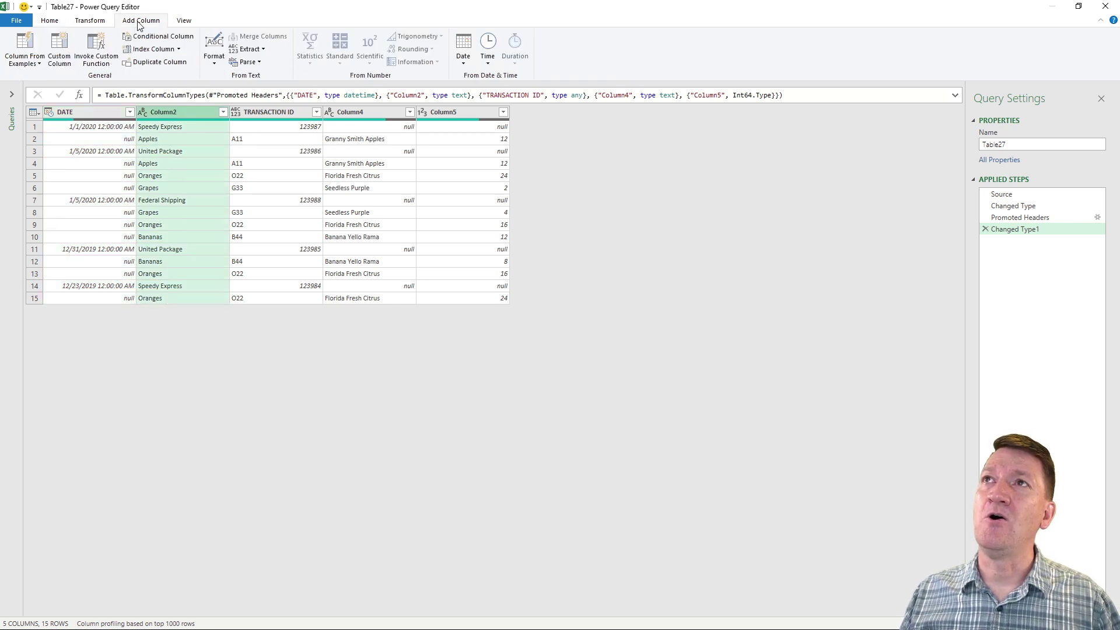
left_click(166, 38)
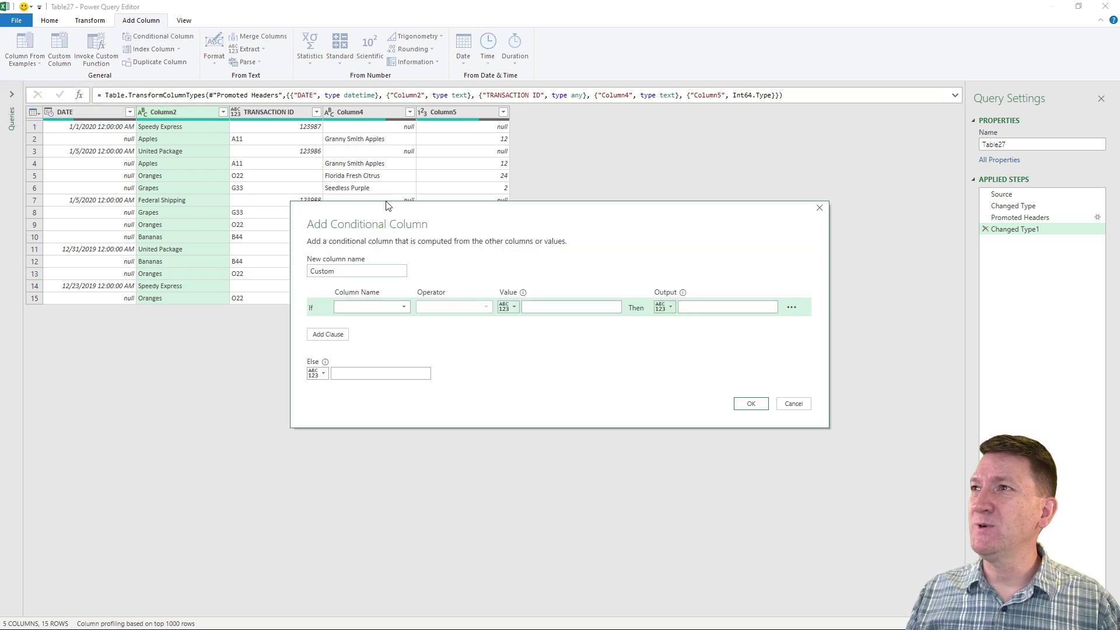
left_click_drag(396, 211, 357, 215)
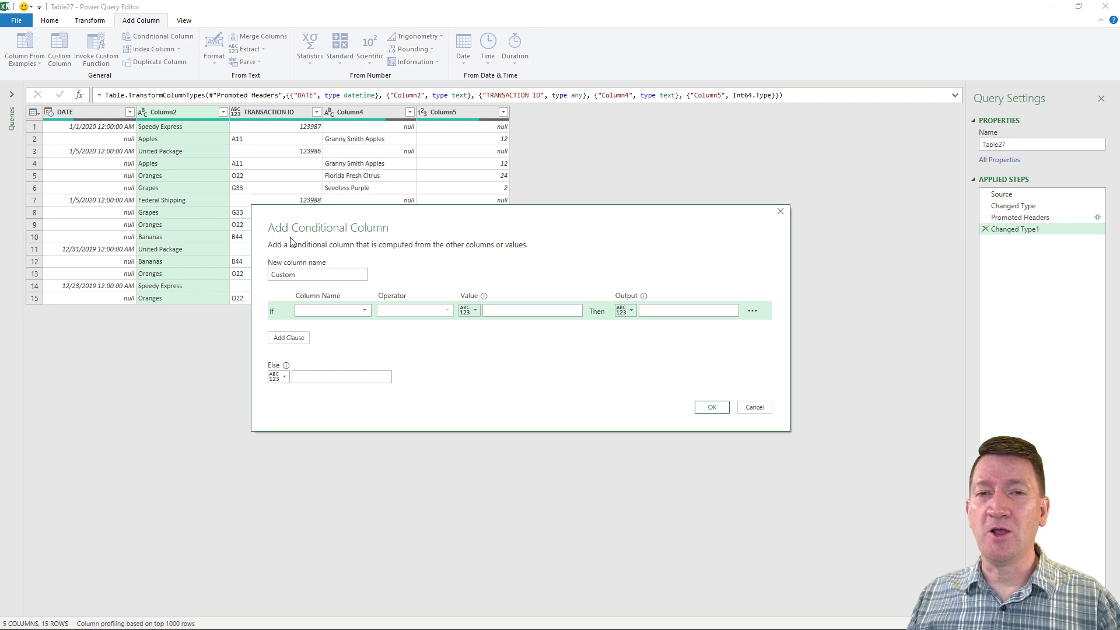
double_click(309, 272)
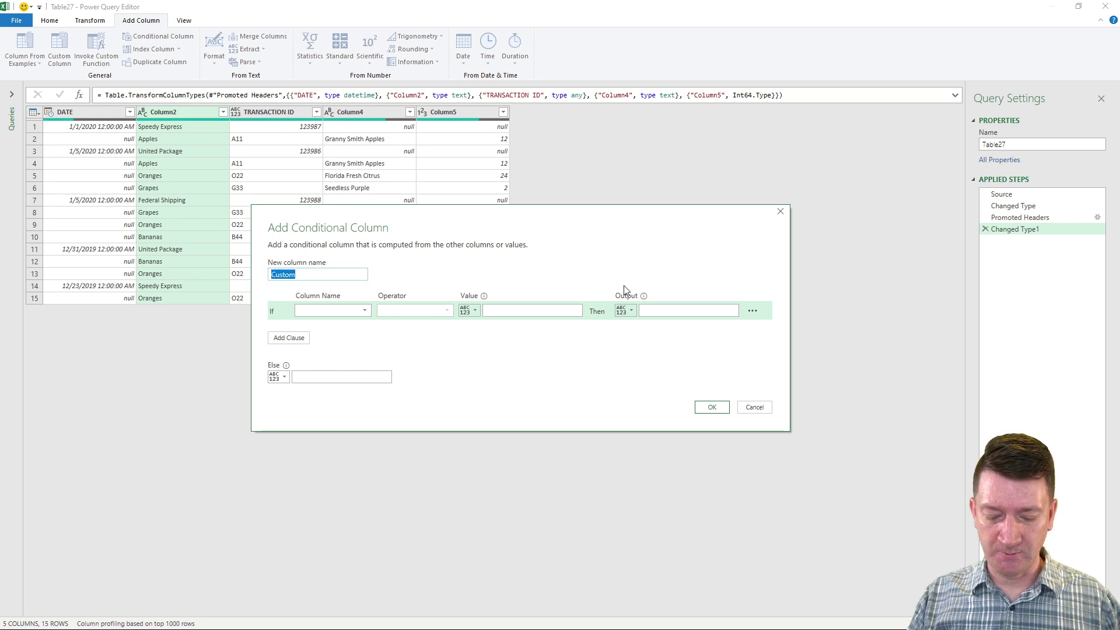
type("Prodcut")
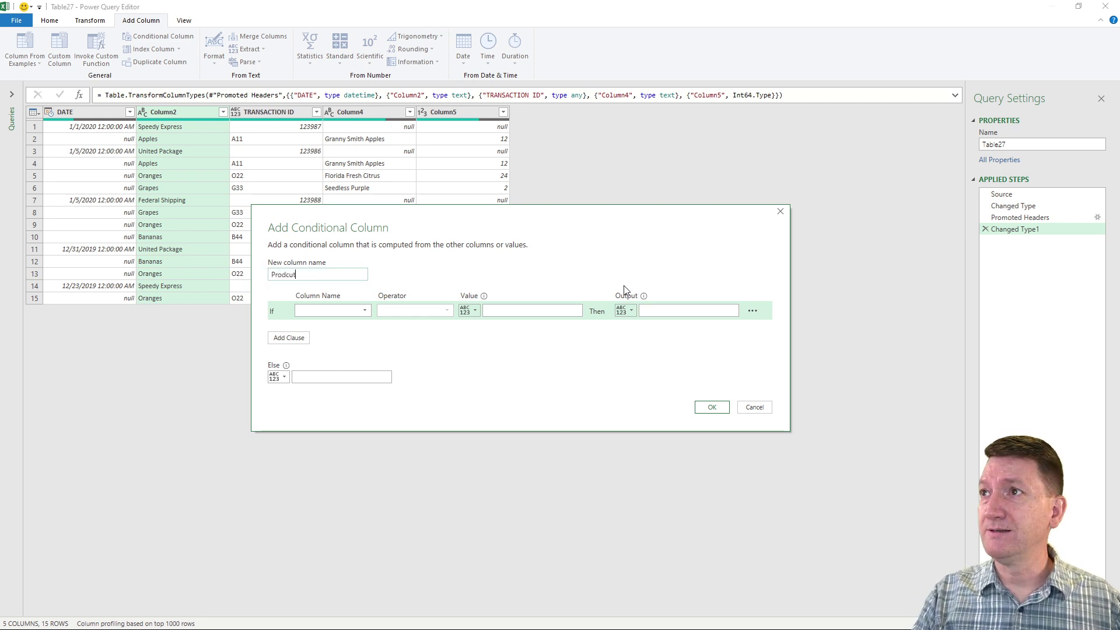
key("BackSpace")
key("BackSpace")
key("BackSpace")
type("uct")
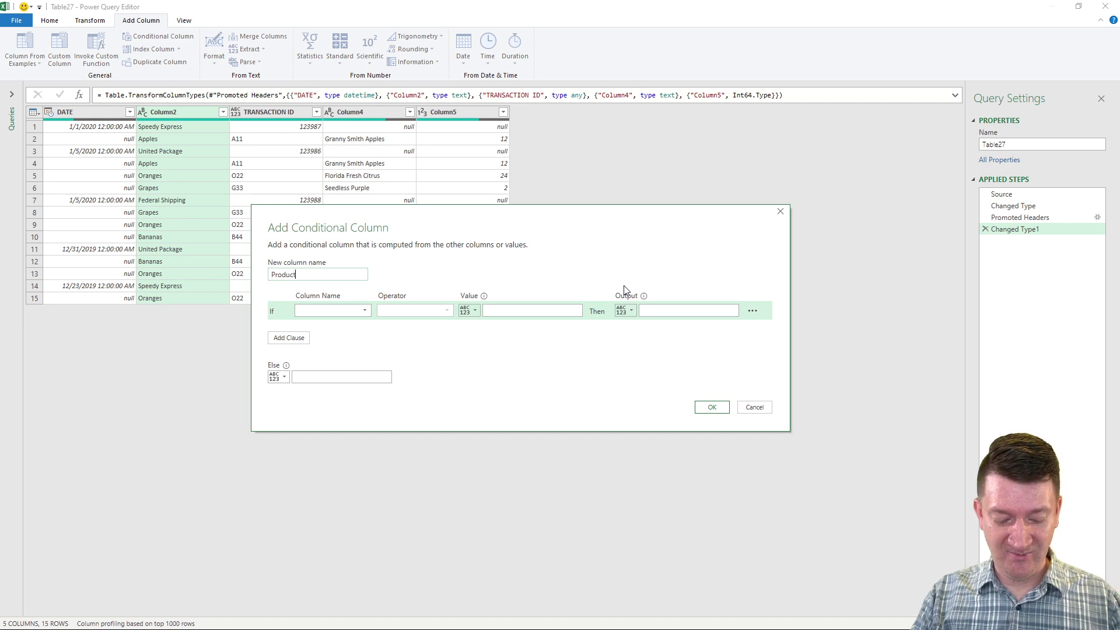
type(" Name")
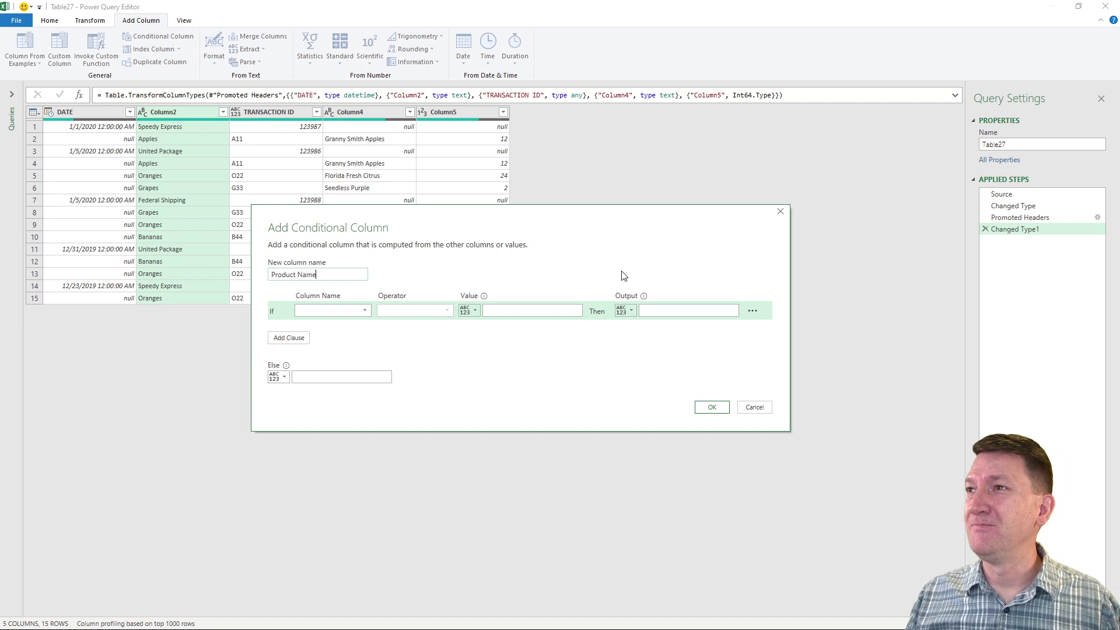
Step: Set the rule: if DATE equals null, output the Column2 column
left_click(321, 309)
left_click(317, 322)
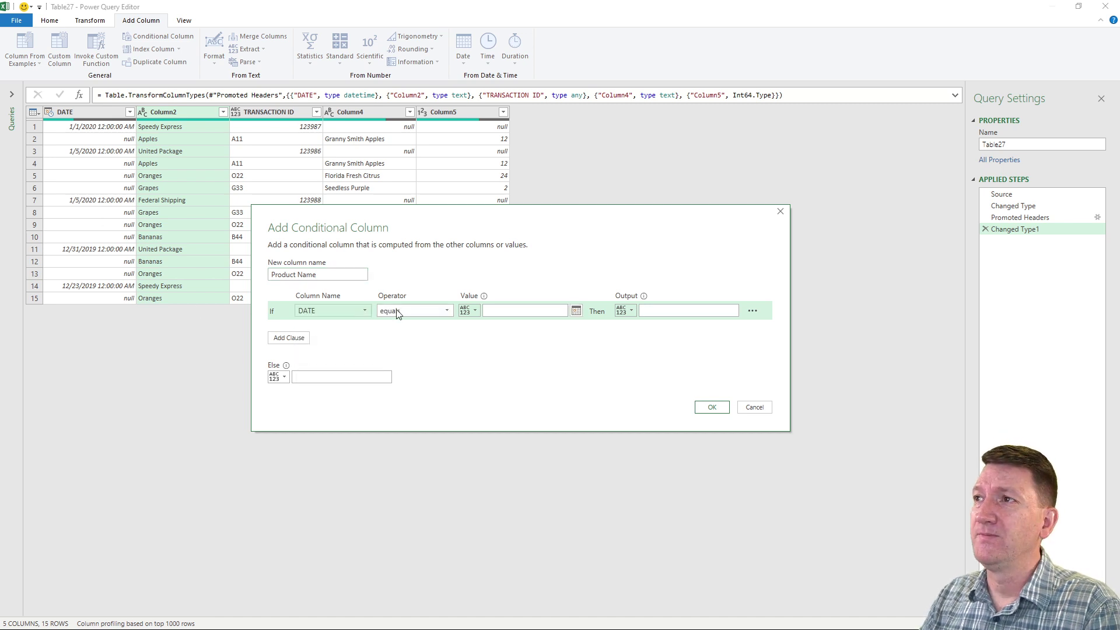
left_click(507, 312)
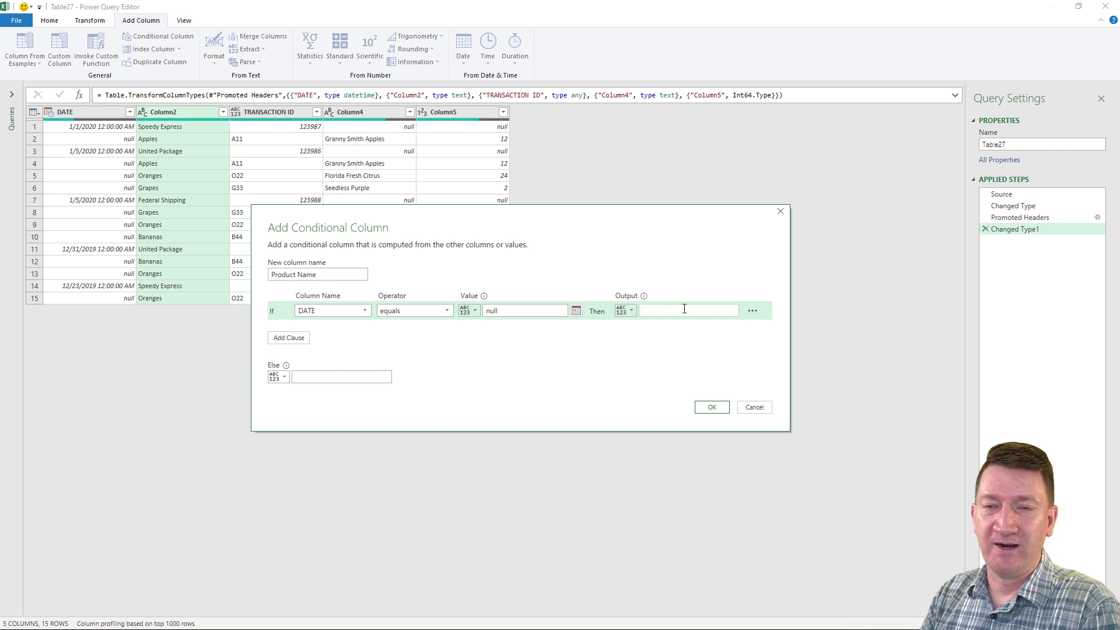
left_click(628, 312)
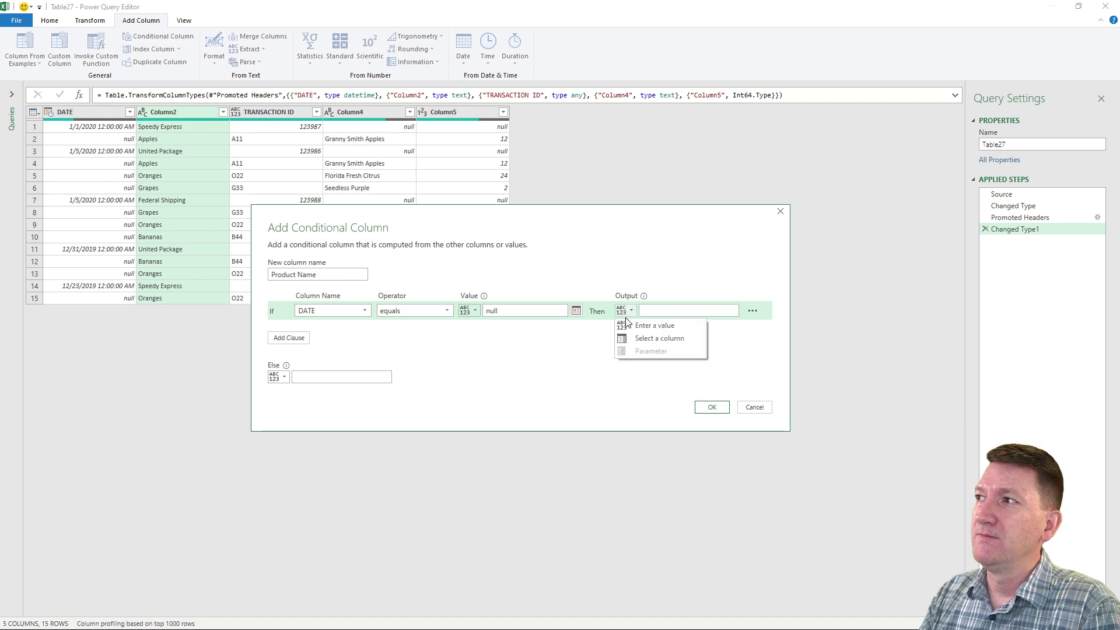
left_click(674, 344)
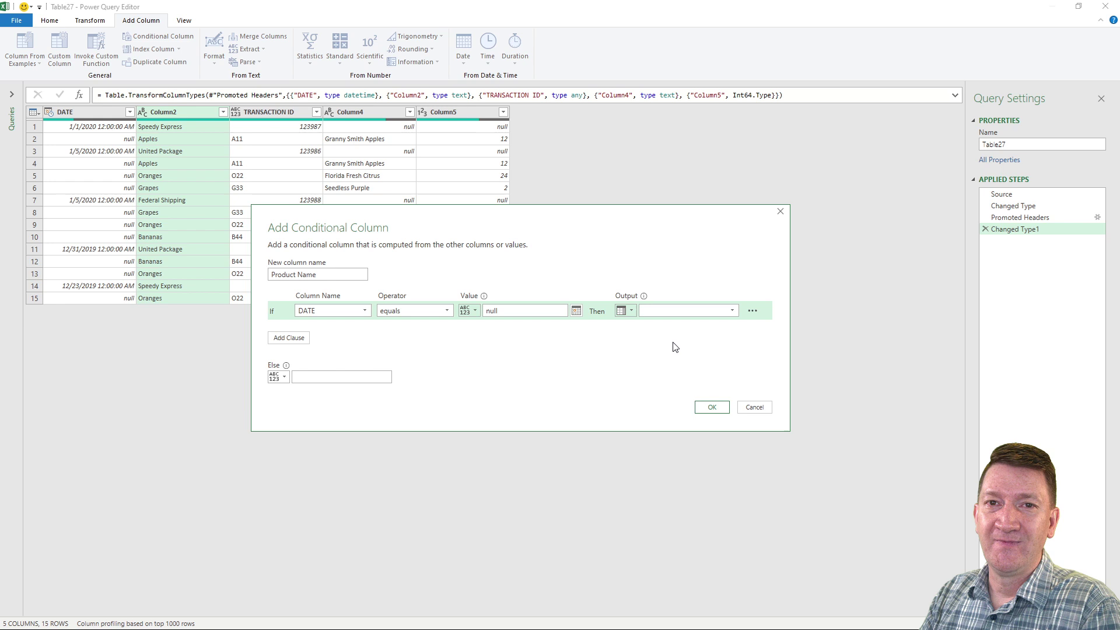
left_click(675, 313)
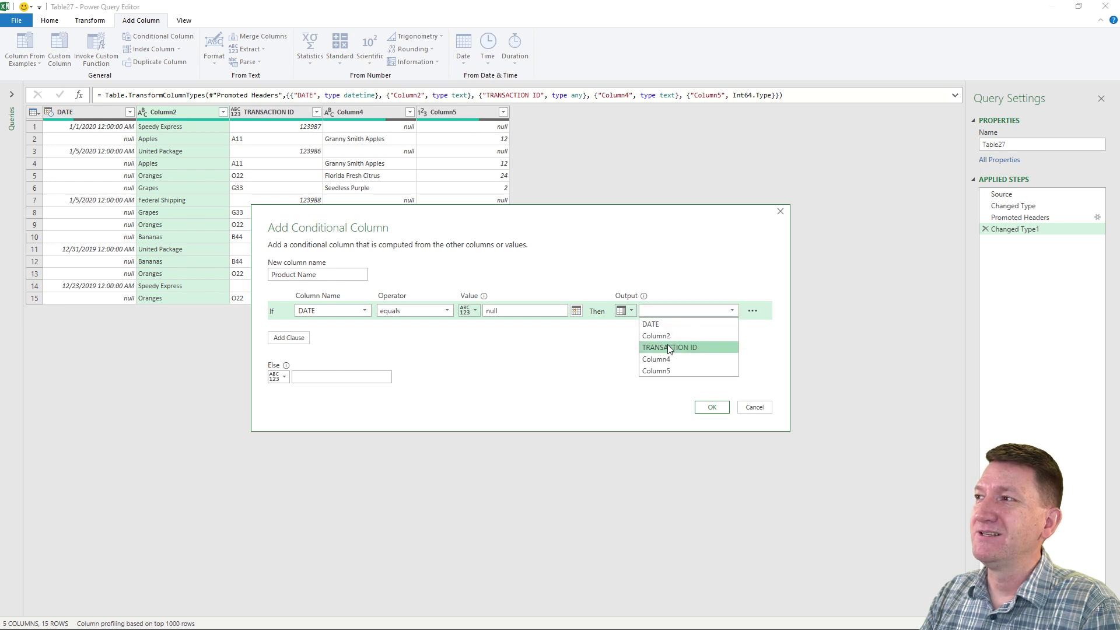
left_click(665, 337)
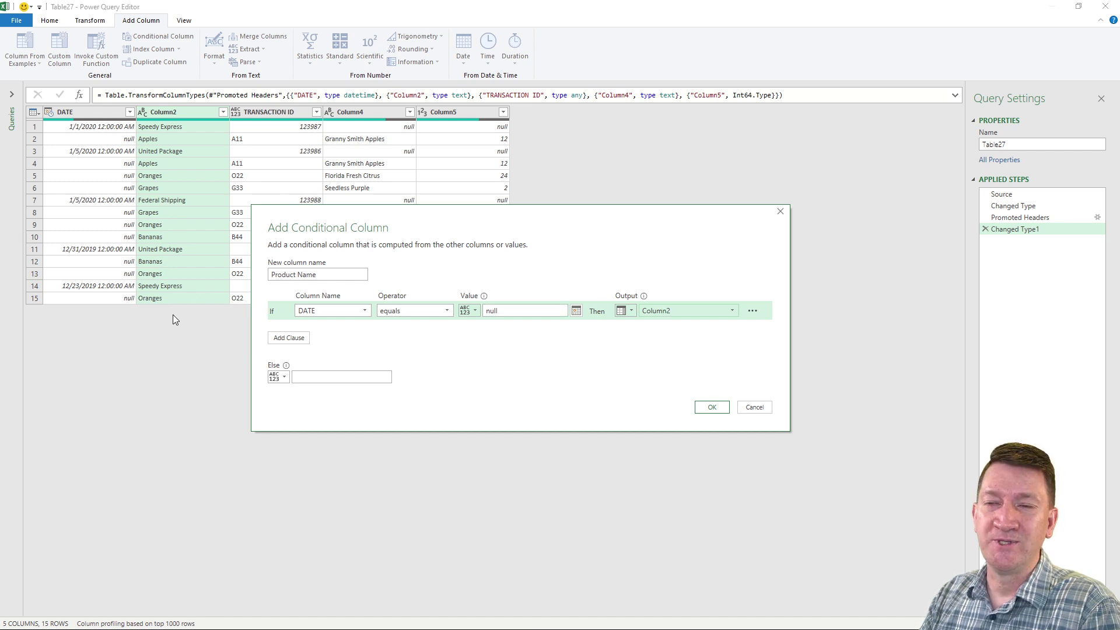
Step: Create the Product Name column and move it between Column2 and TRANSACTION ID
left_click(711, 407)
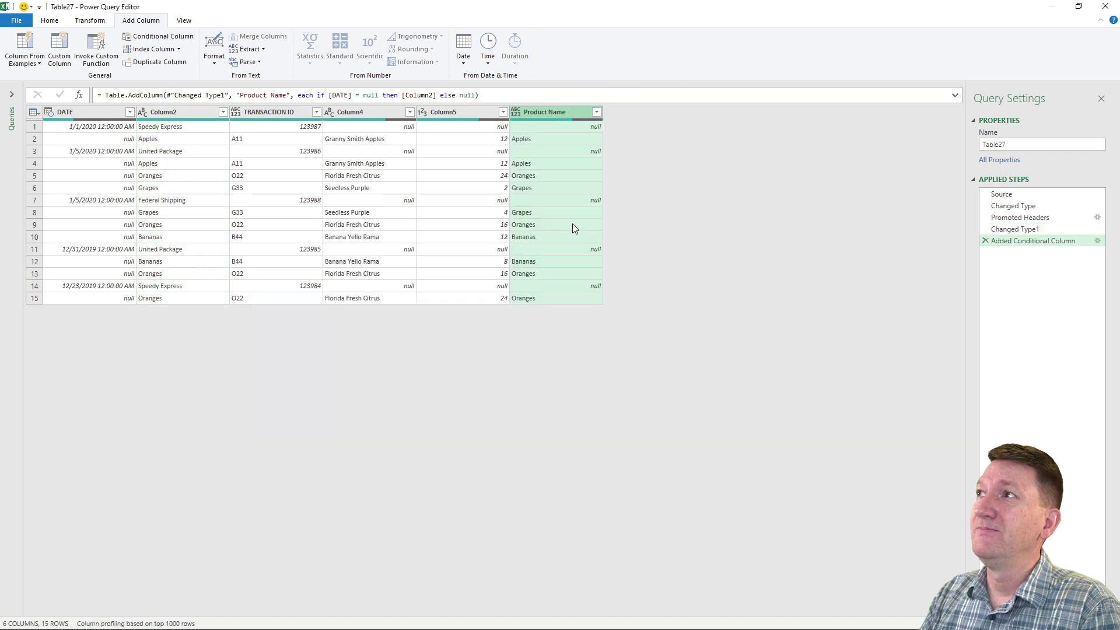
left_click_drag(548, 111, 242, 179)
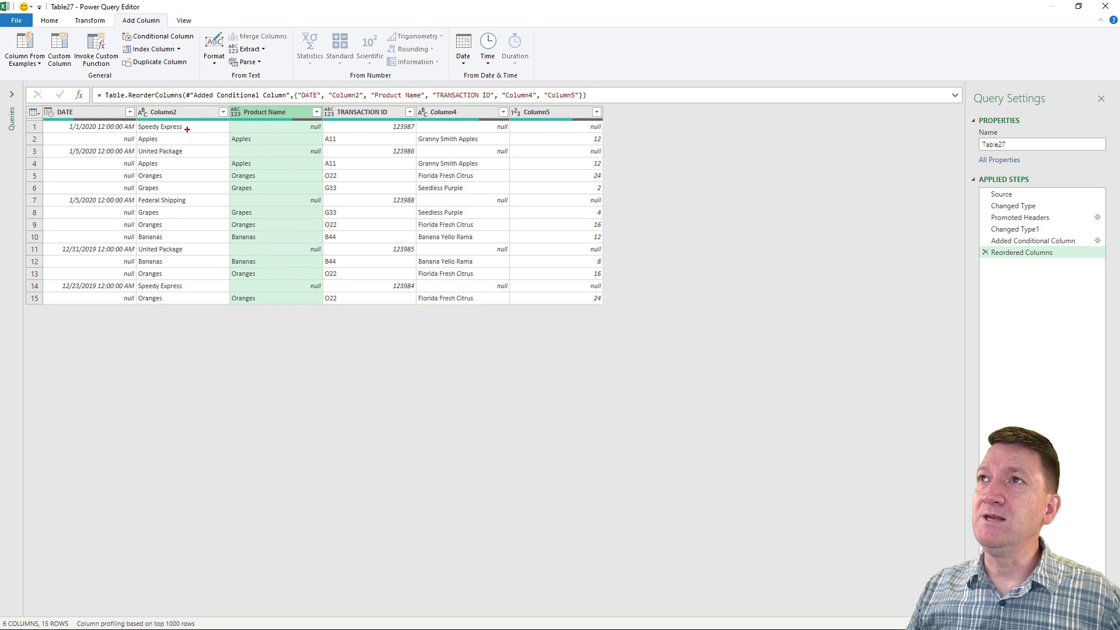
mouse_move(188, 126)
left_mouse_down()
mouse_move(218, 124)
mouse_move(244, 151)
left_mouse_up()
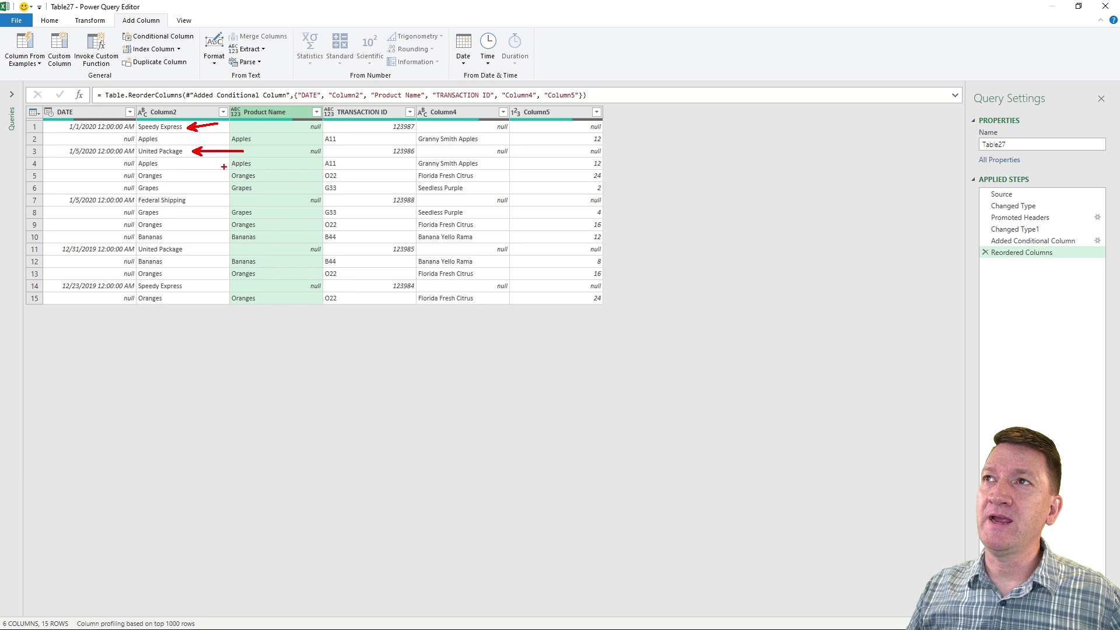
left_click_drag(192, 200, 225, 198)
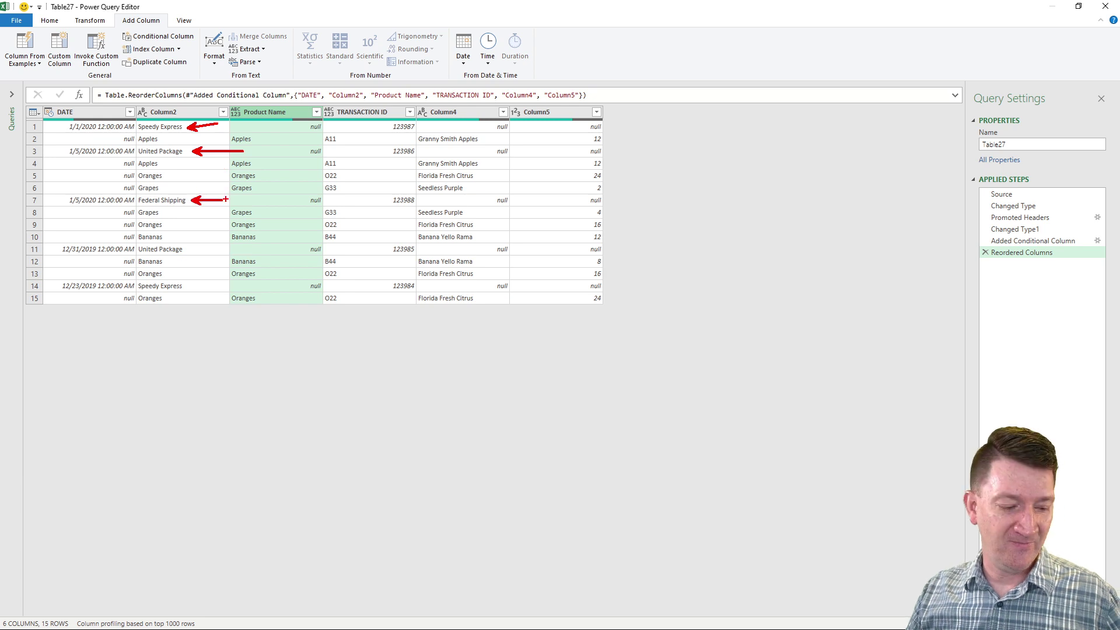
key("Escape")
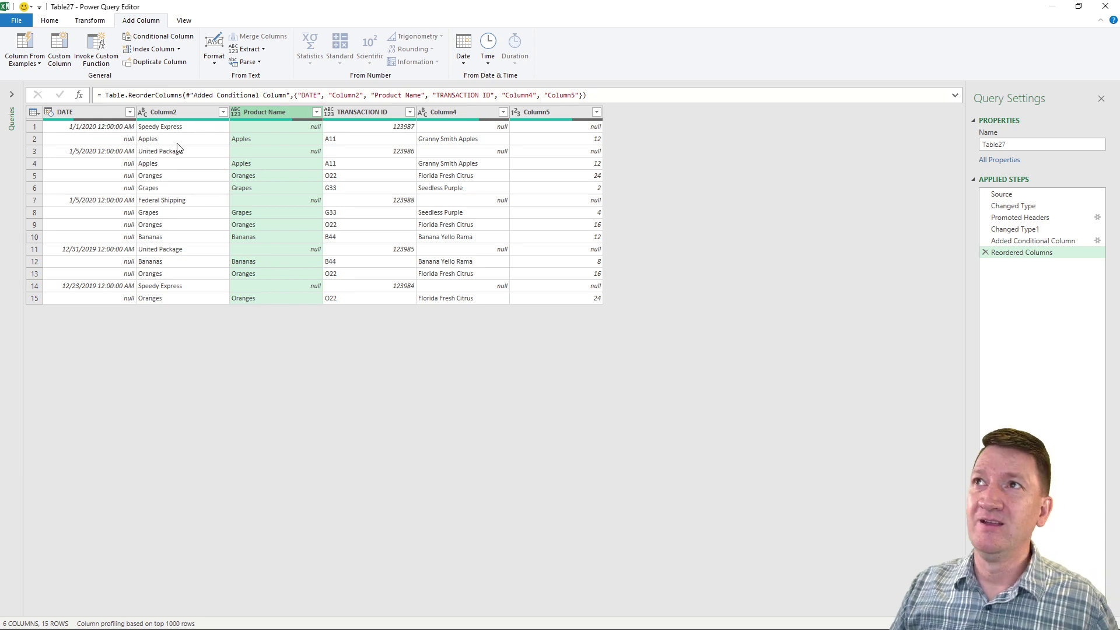
Step: Start a new conditional column named 'Shipper Name'
left_click(172, 113)
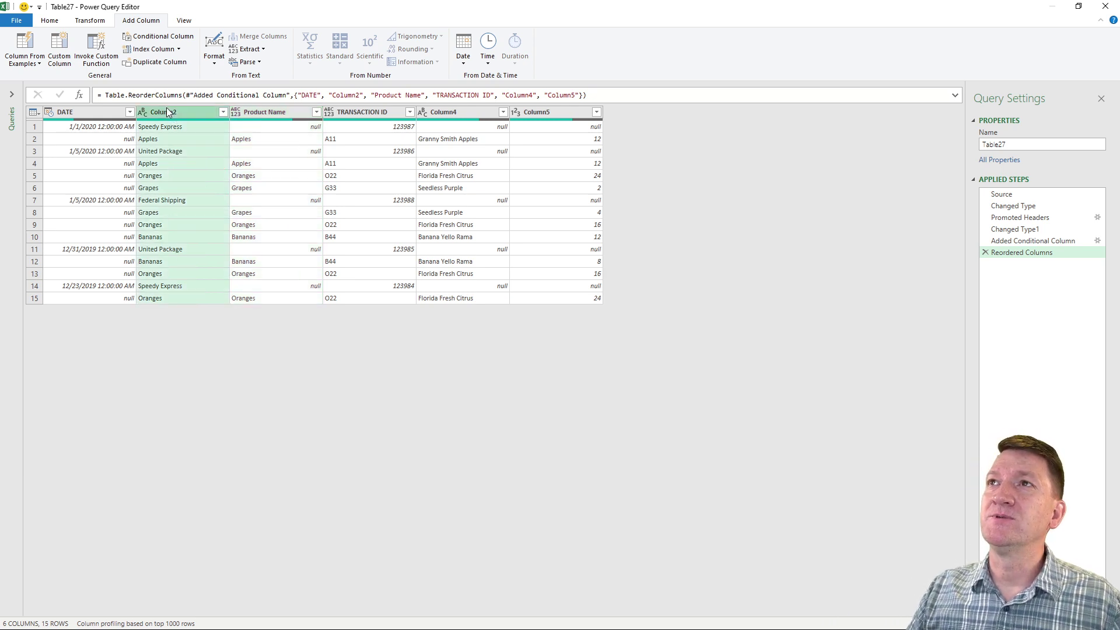
left_click(158, 36)
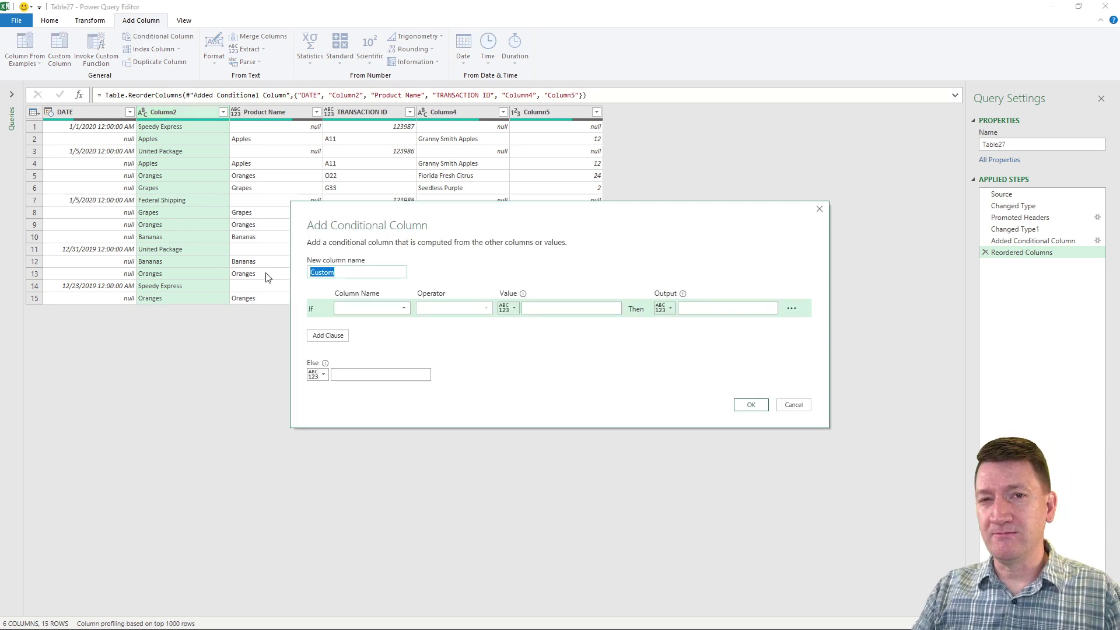
type("Shipper Name")
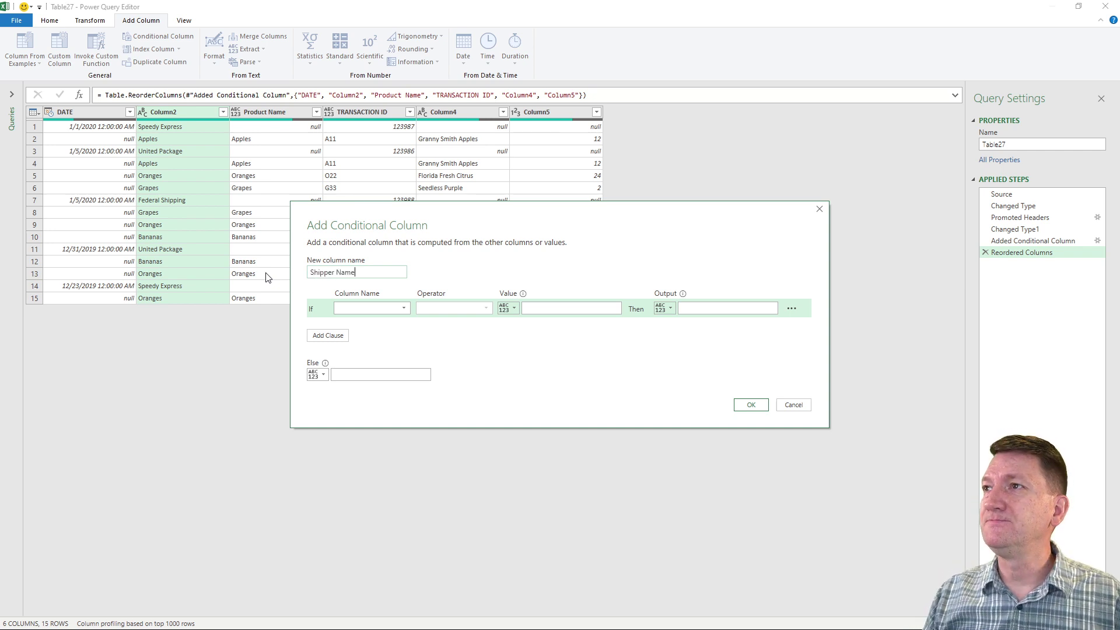
Step: Set the rule: if DATE does not equal null, output Column2, and create the column
left_click(341, 313)
left_click(341, 320)
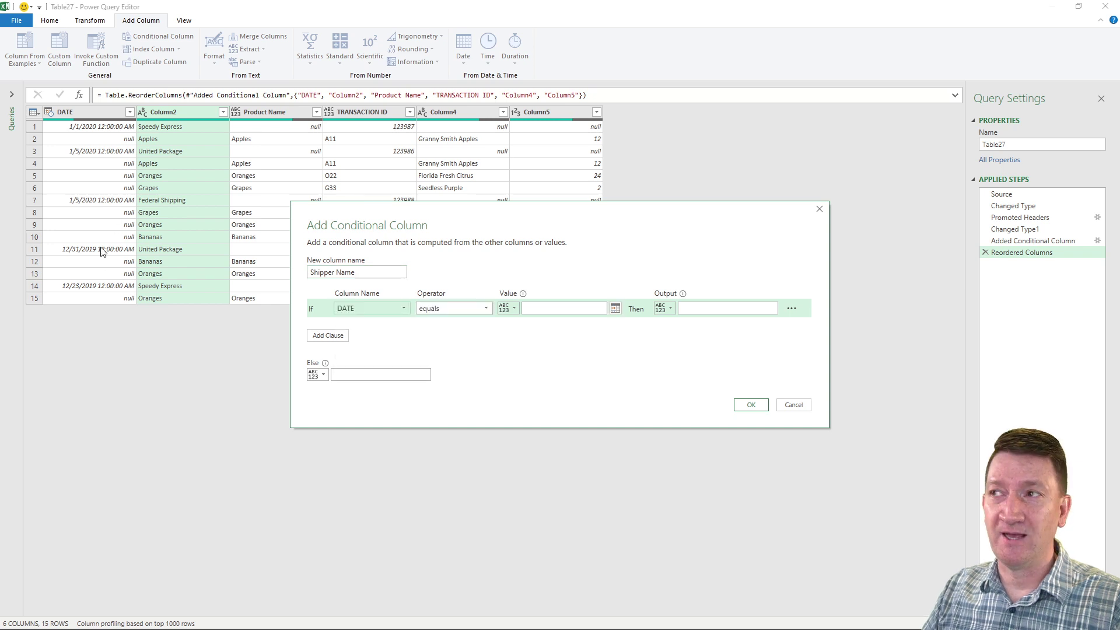
left_click(446, 311)
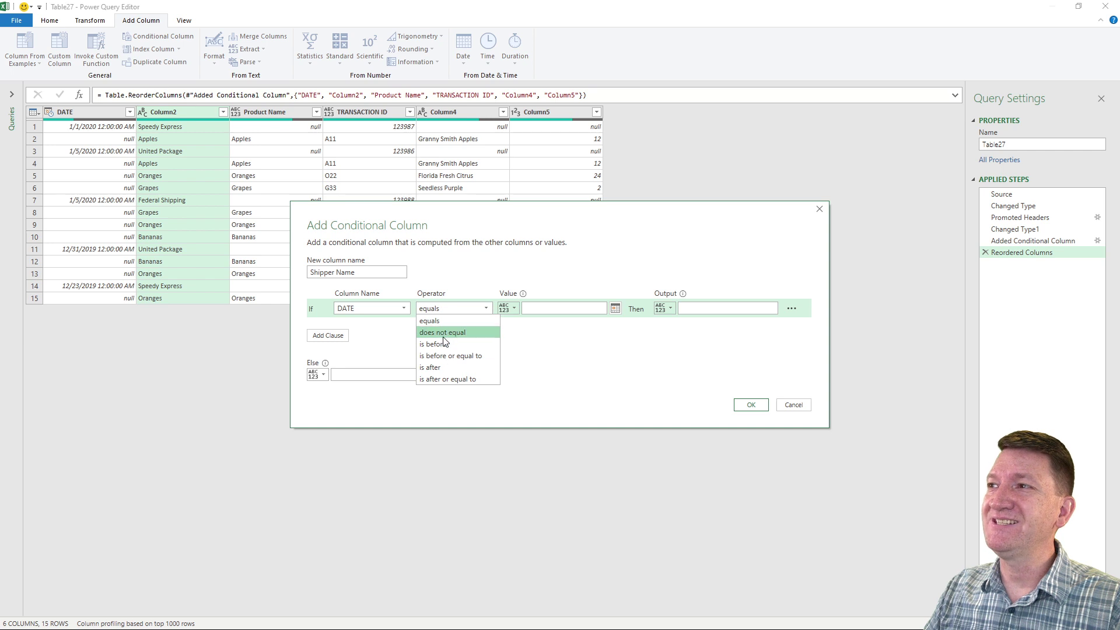
left_click(444, 332)
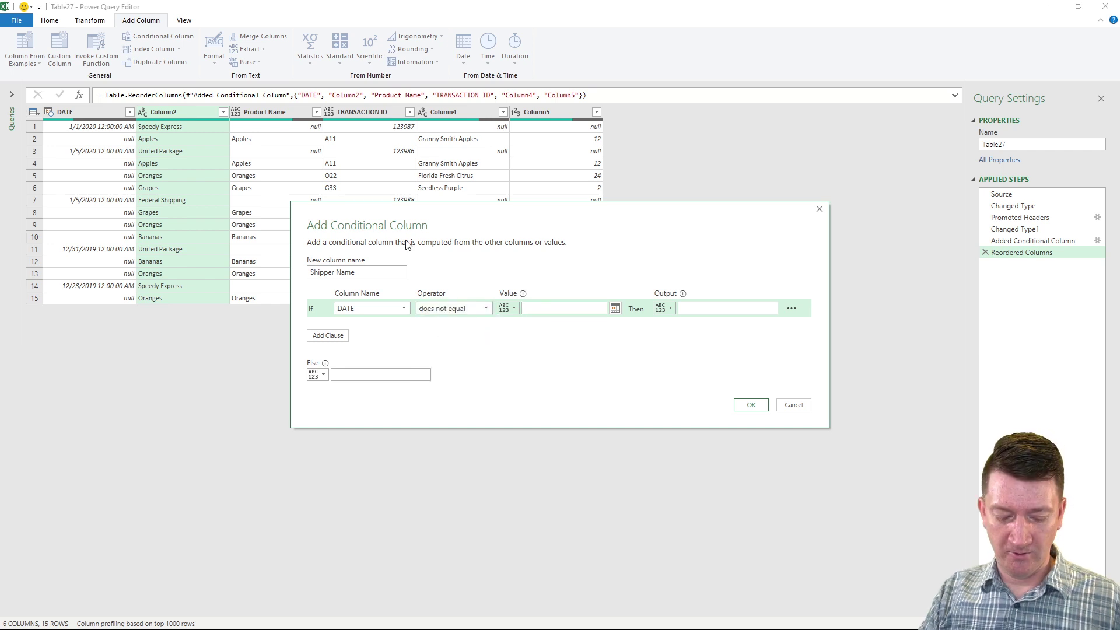
type("null")
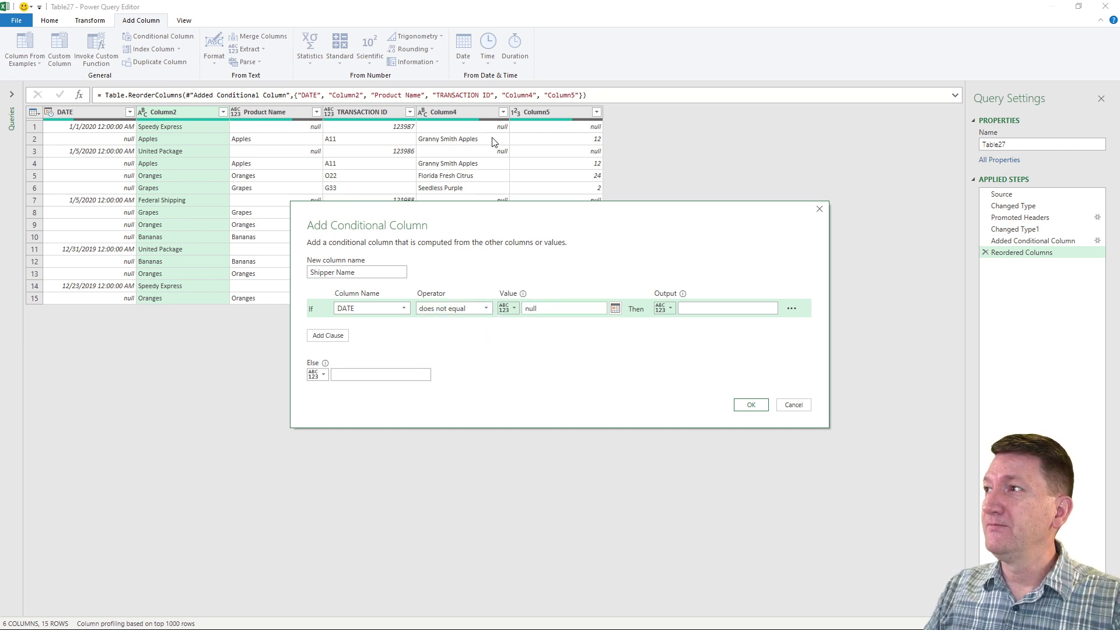
left_click(669, 309)
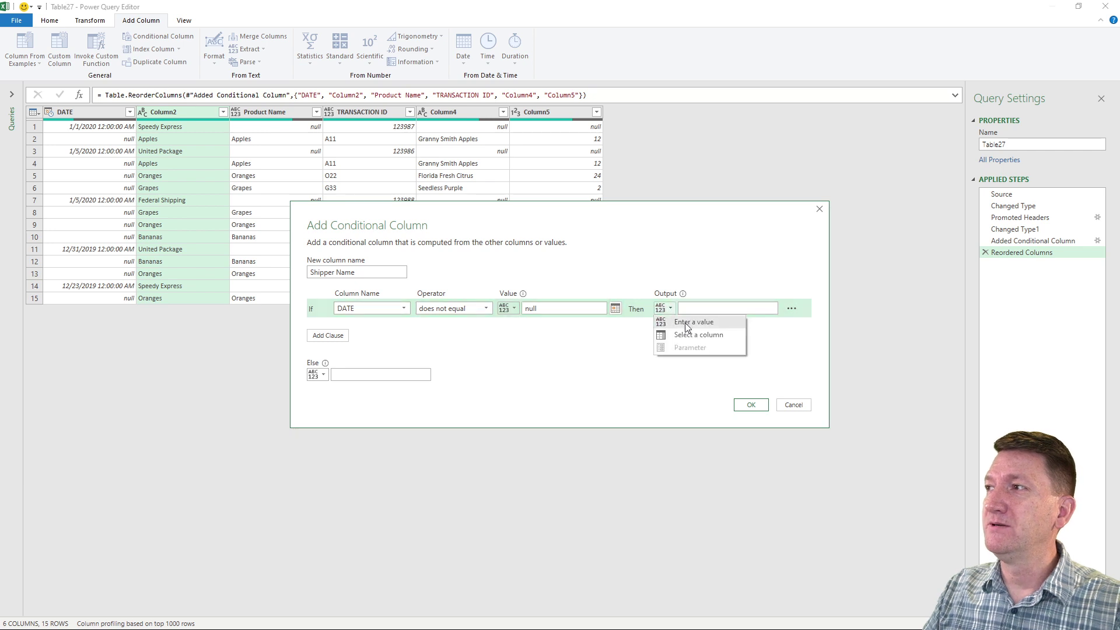
left_click(691, 337)
left_click(705, 310)
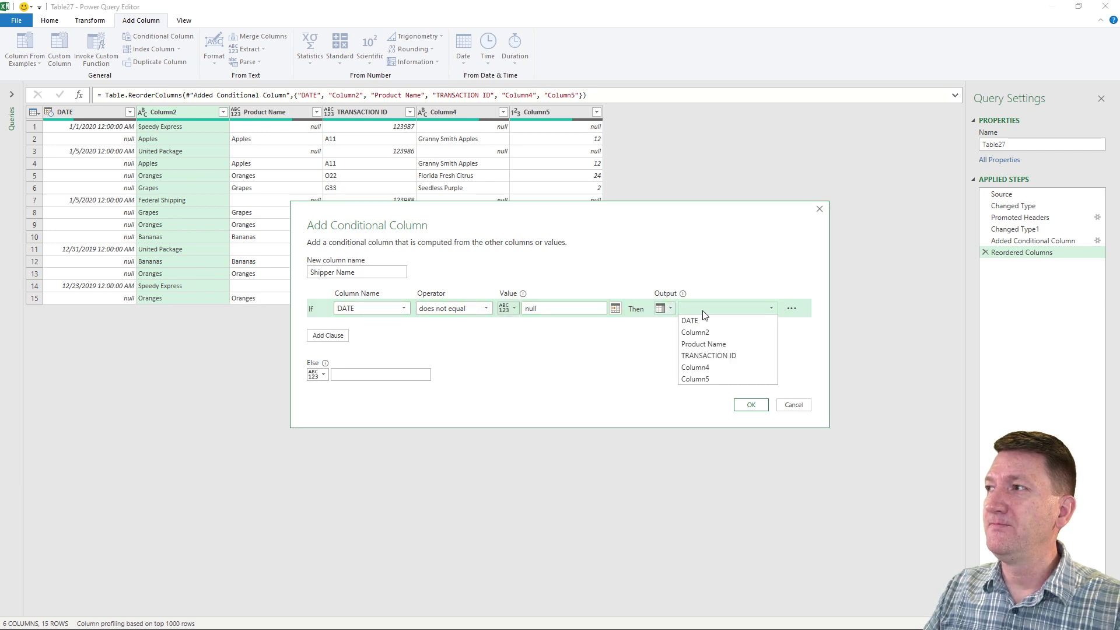
left_click(705, 332)
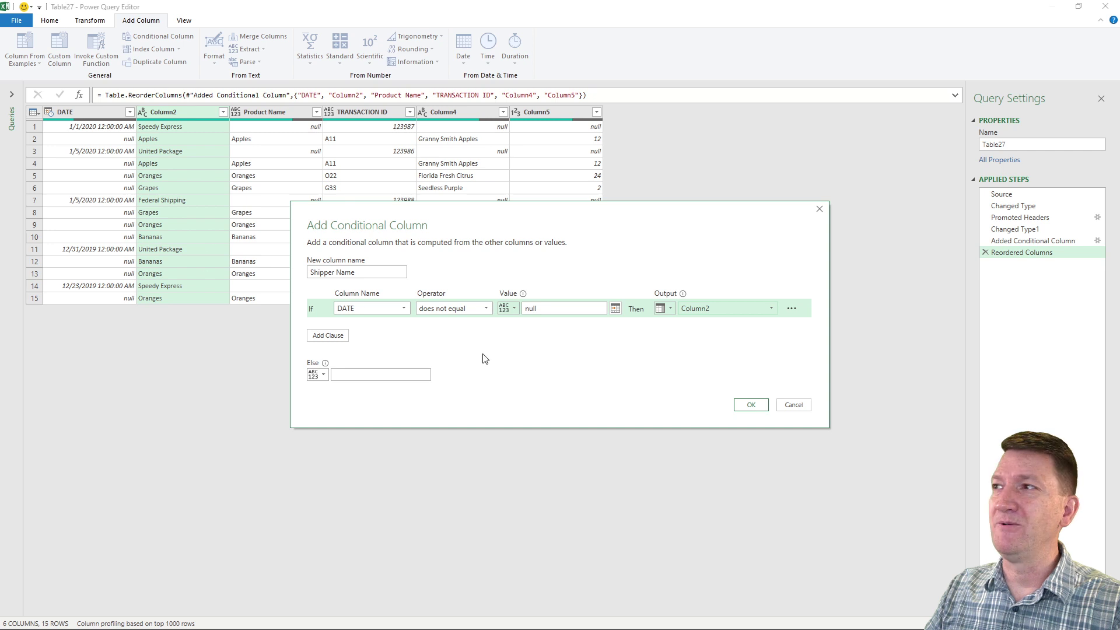
left_click(752, 407)
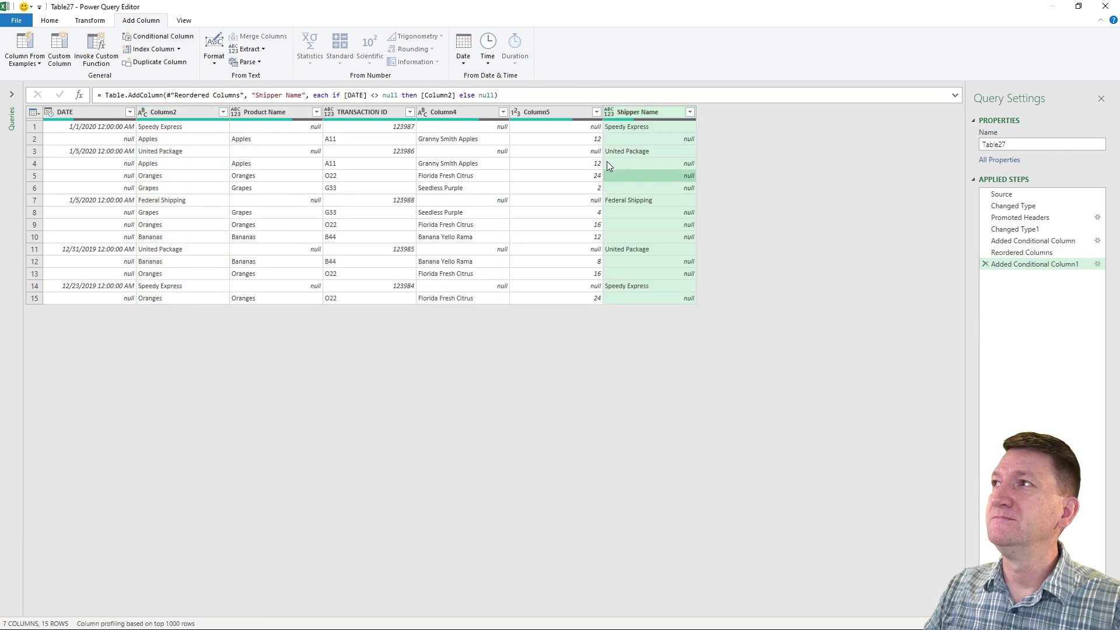
Step: Move the Shipper Name column to sit right after Column2
right_click(592, 186)
left_click(636, 115)
left_click_drag(638, 115, 250, 113)
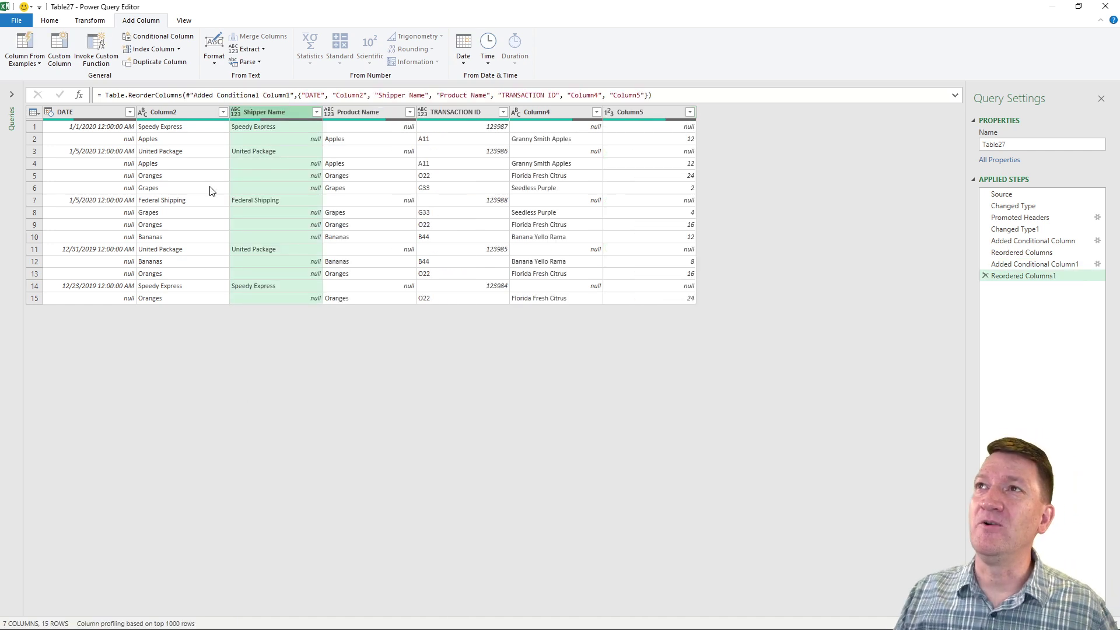
Step: Remove the original Column2 column
left_click(177, 115)
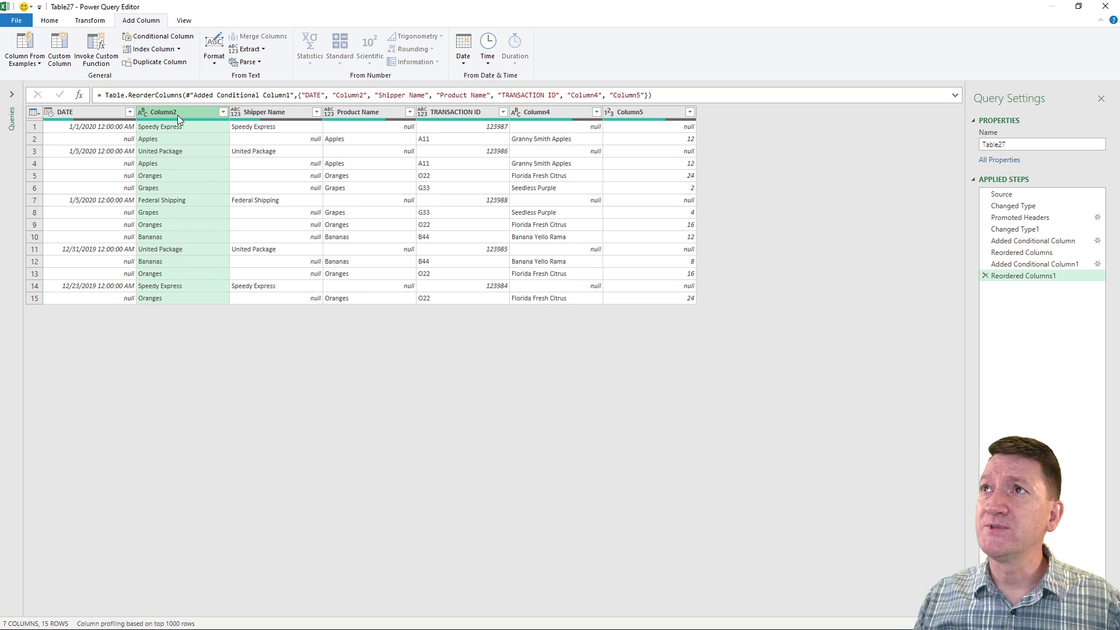
right_click(176, 114)
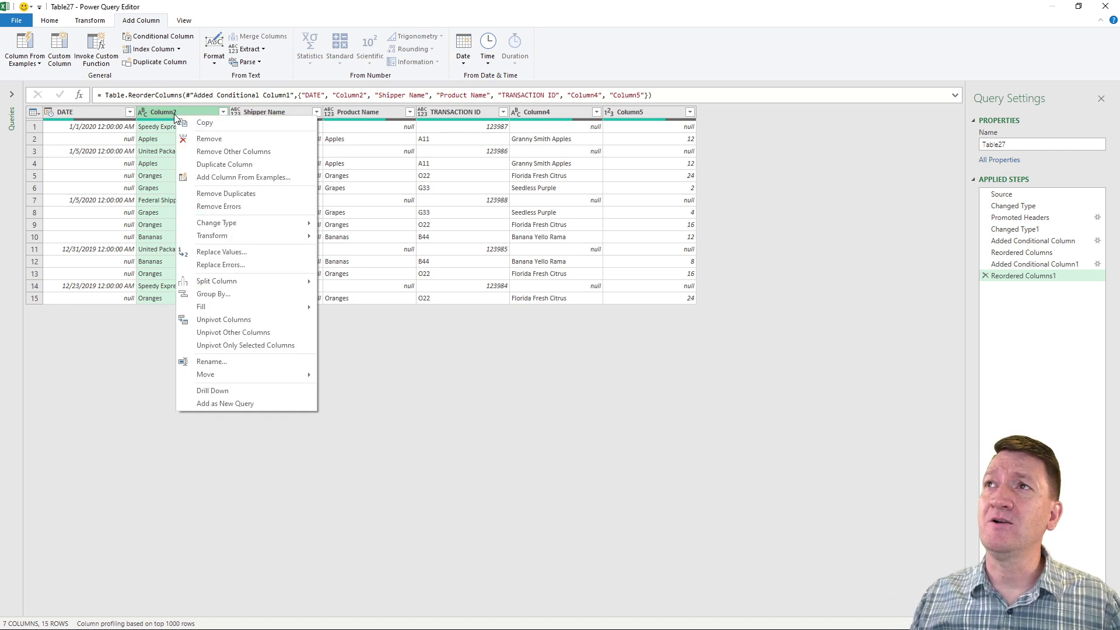
left_click(204, 140)
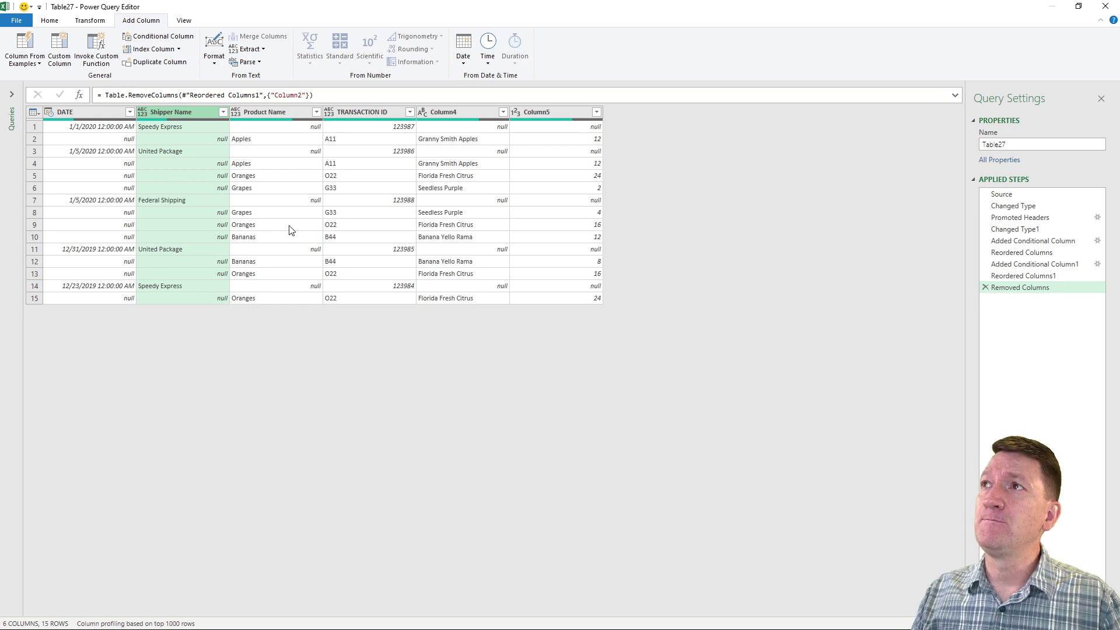
left_click(355, 117)
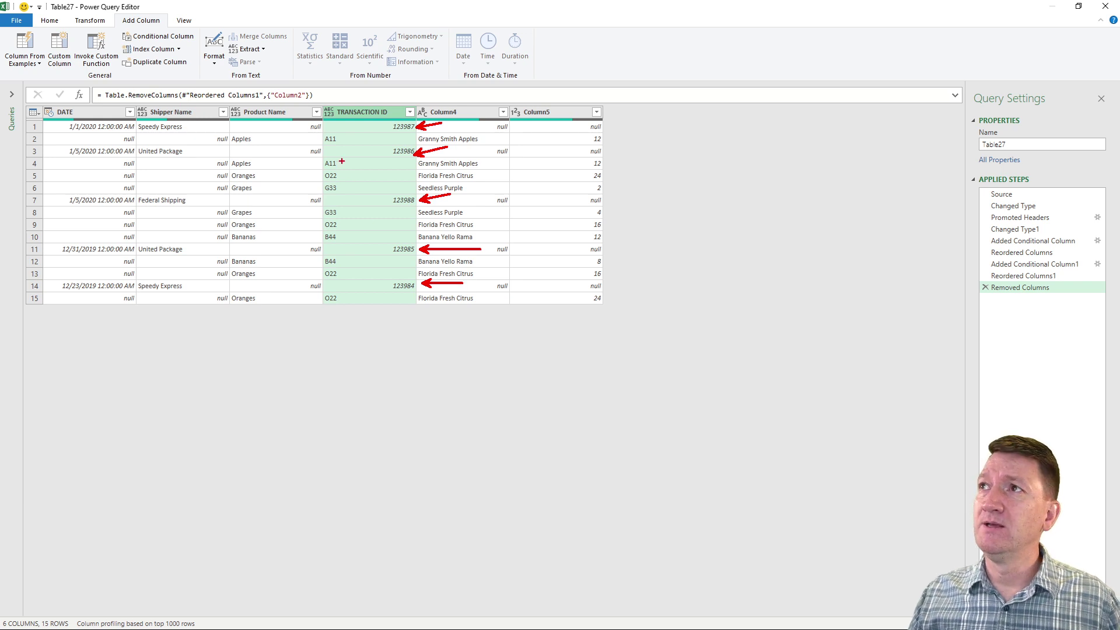
mouse_move(323, 135)
left_mouse_down()
mouse_move(359, 144)
mouse_move(359, 281)
mouse_move(347, 304)
mouse_move(362, 311)
left_mouse_up()
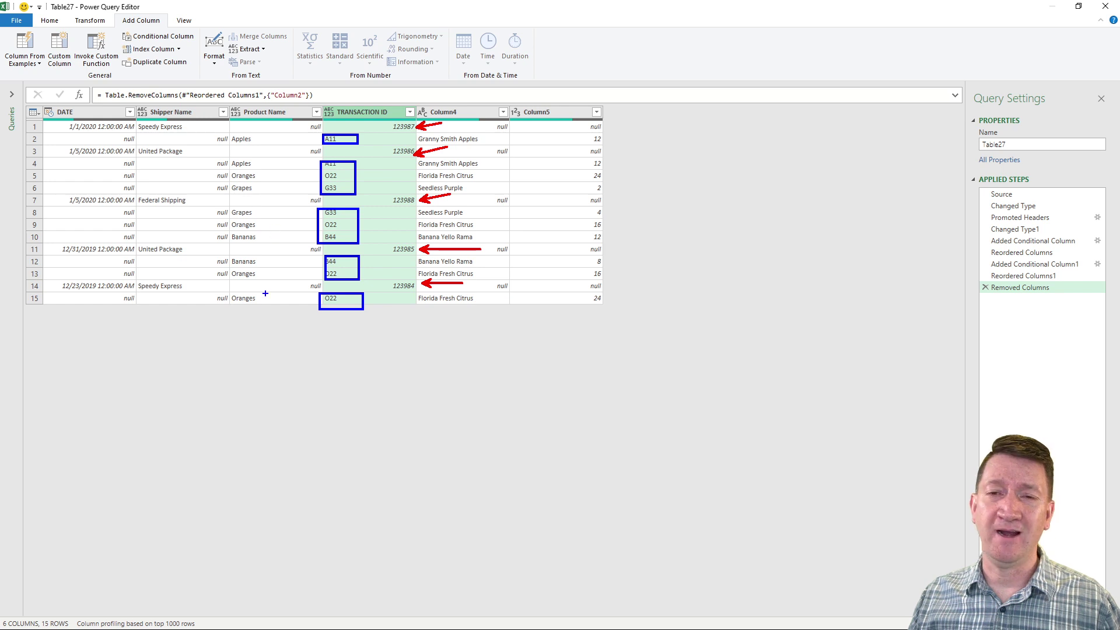
key("Escape")
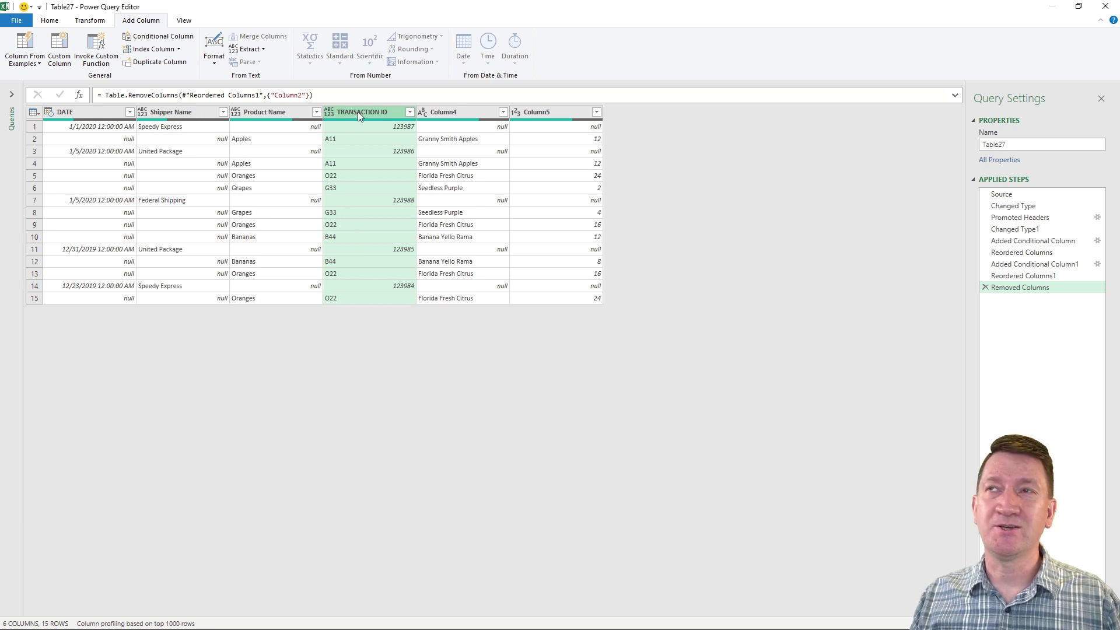
Step: Start another conditional column and name it 'Product ID'
left_click(152, 39)
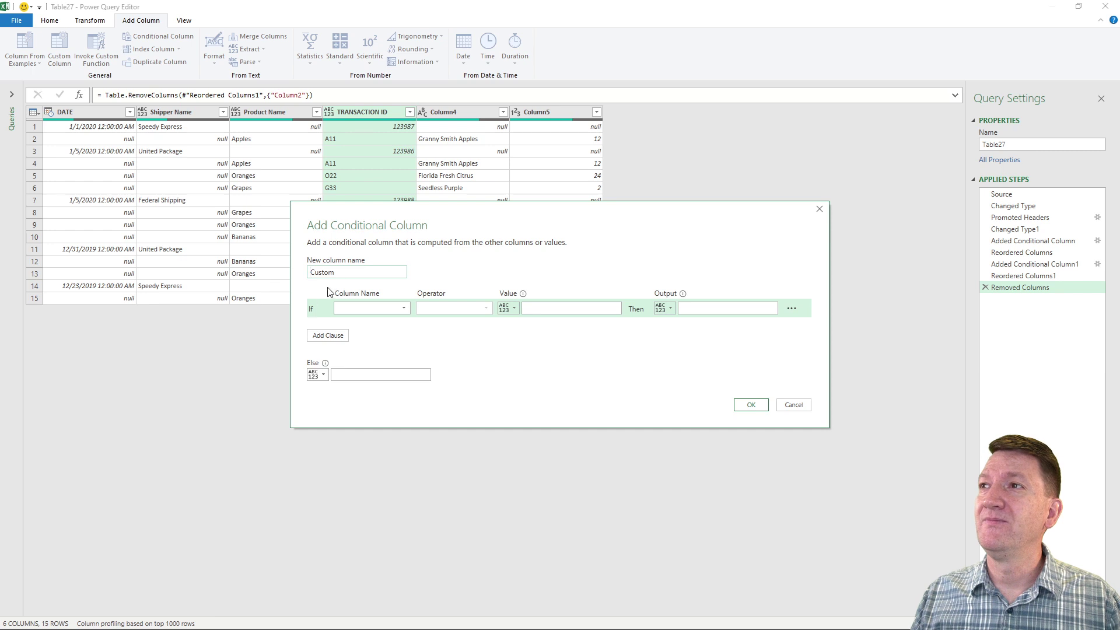
double_click(337, 274)
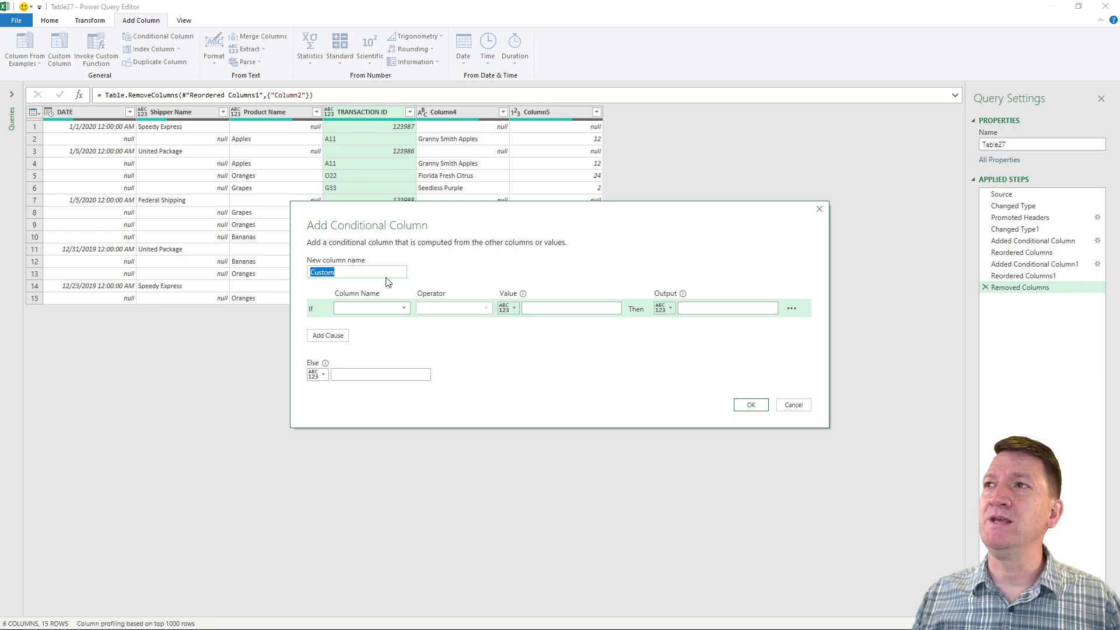
type("Prodcut")
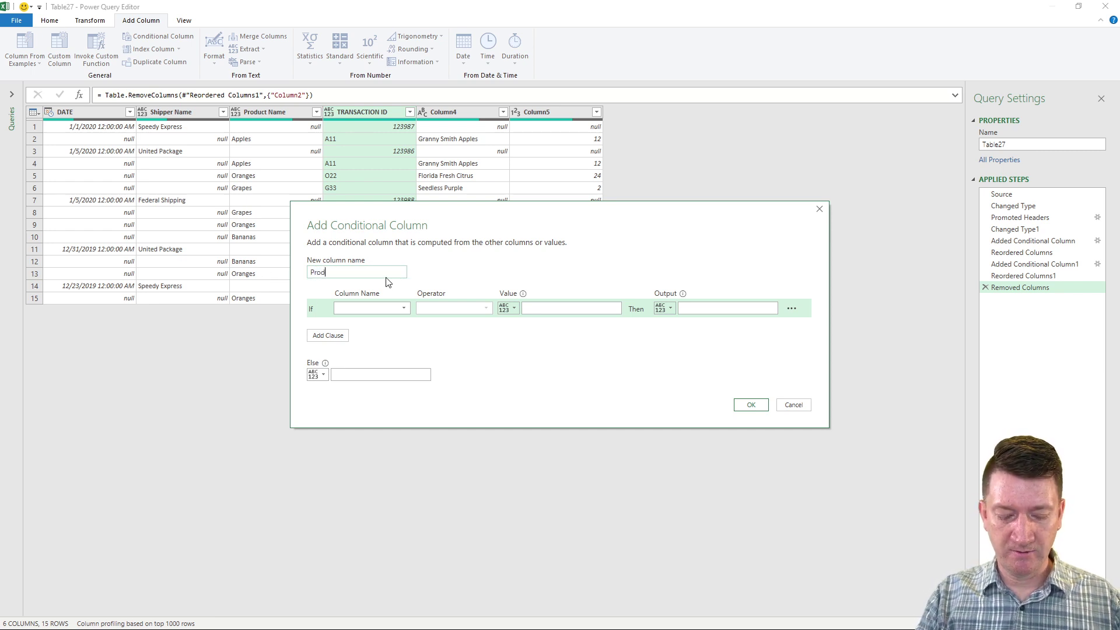
key("BackSpace")
key("BackSpace")
key("BackSpace")
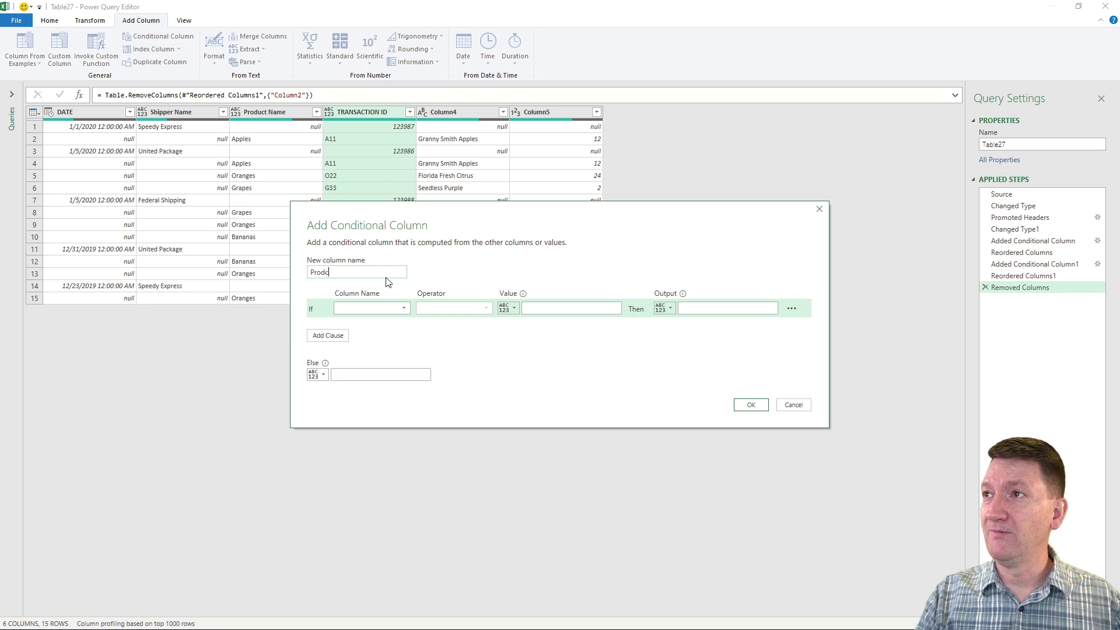
type("uct ID")
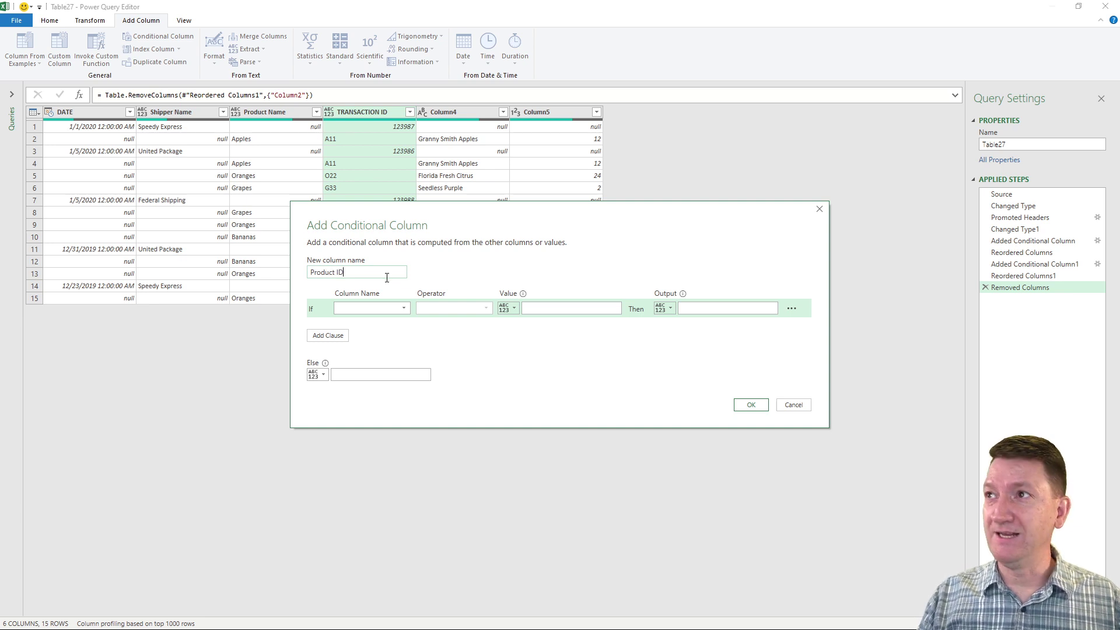
Step: Output TRANSACTION ID when DATE equals null, then place Product ID before Product Name
left_click(374, 307)
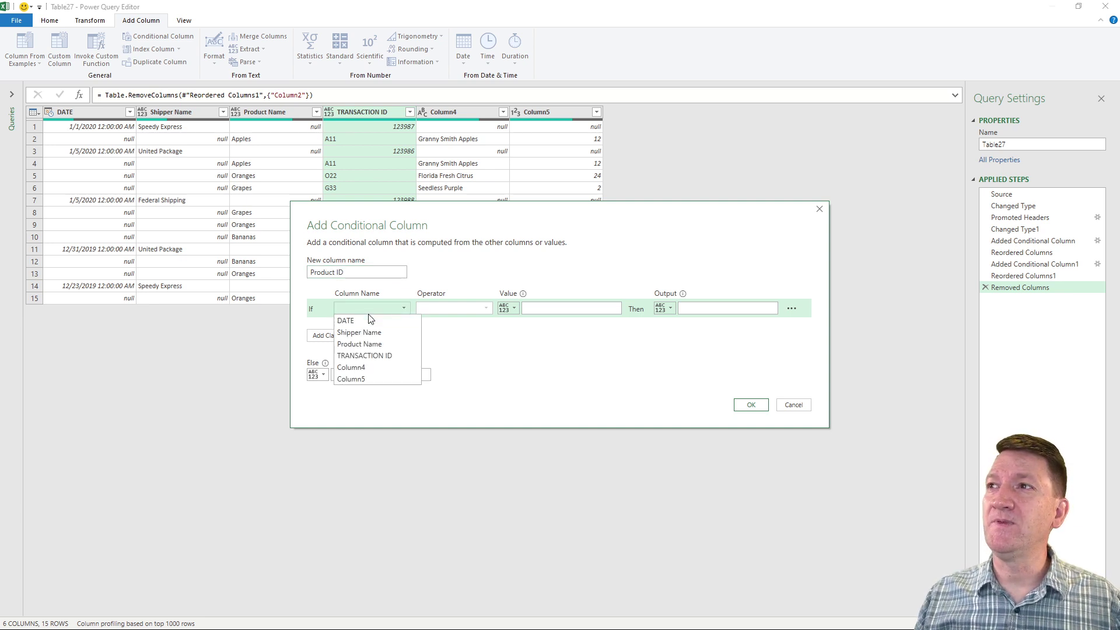
left_click(366, 321)
left_click(548, 311)
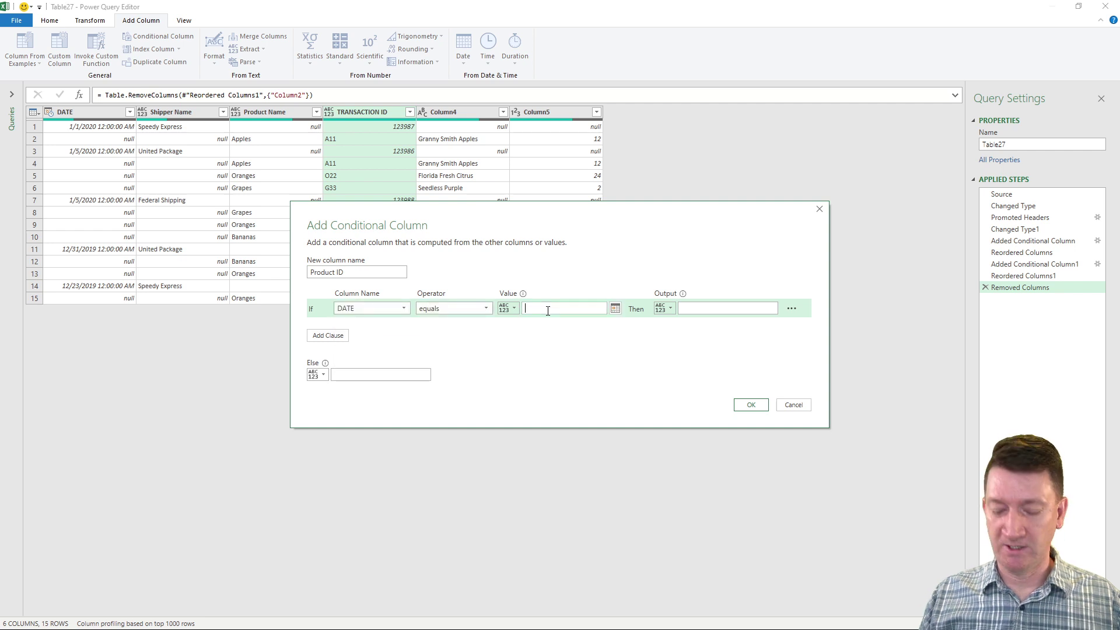
type("null")
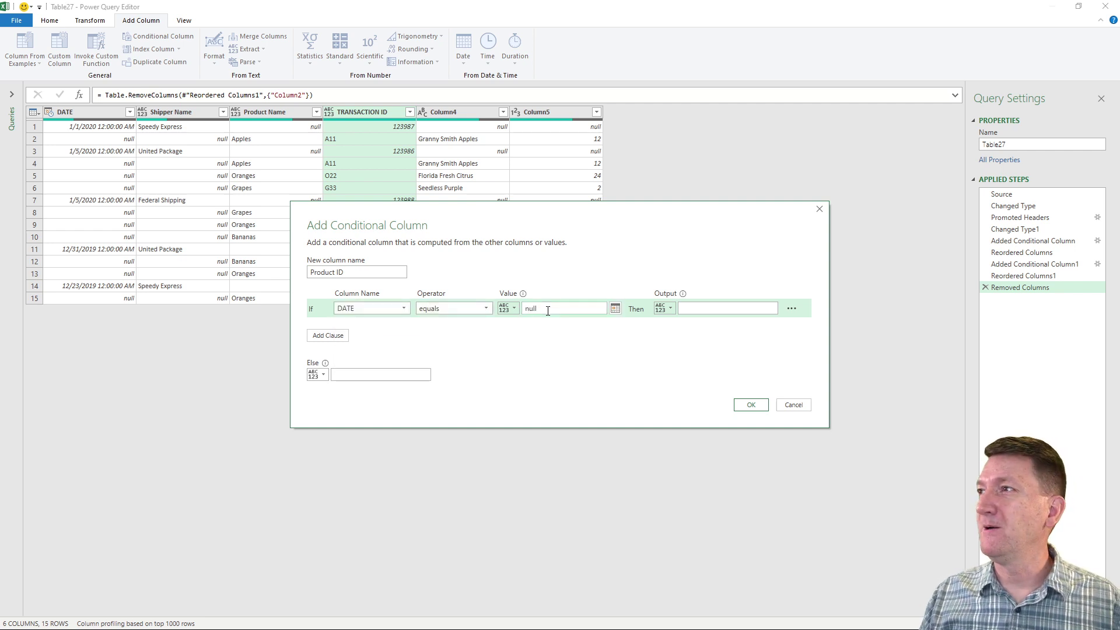
left_click(665, 308)
left_click(677, 334)
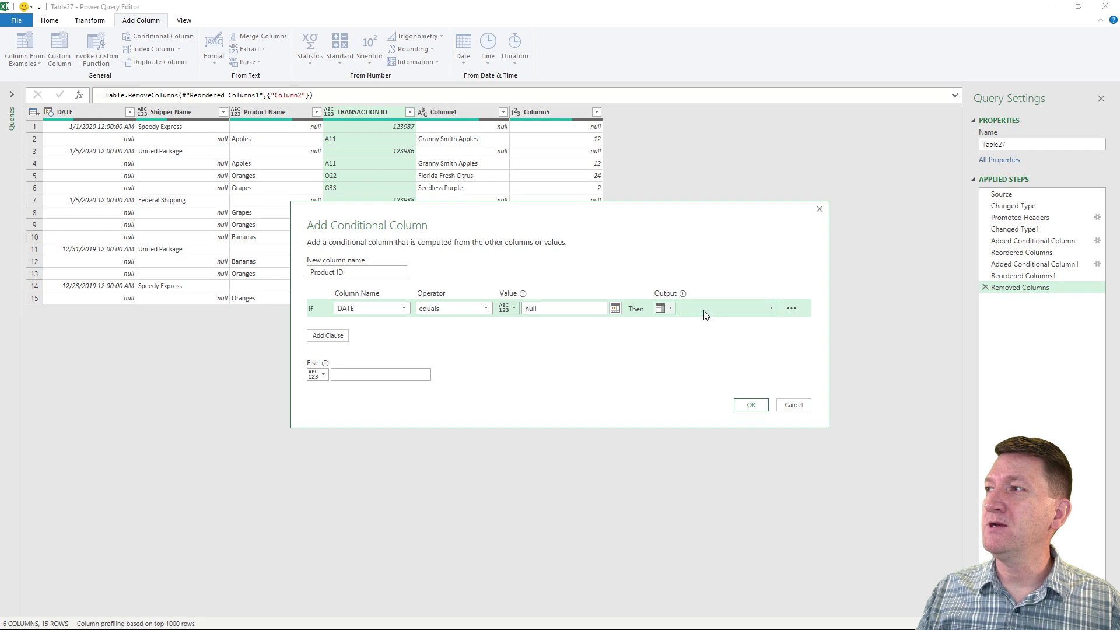
left_click(708, 309)
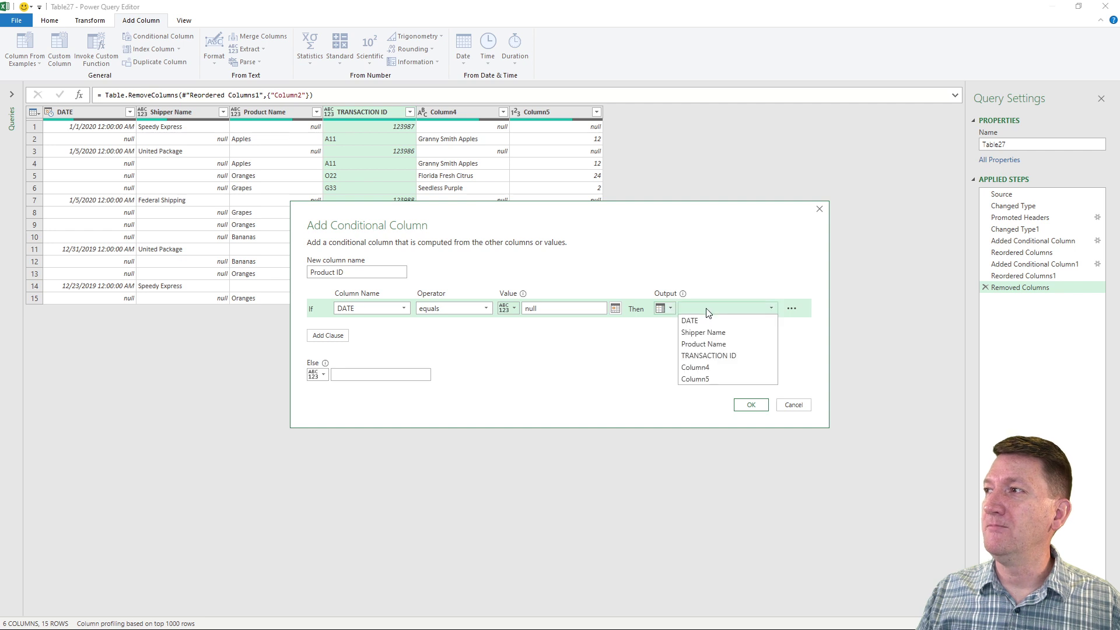
left_click(709, 355)
left_click(751, 405)
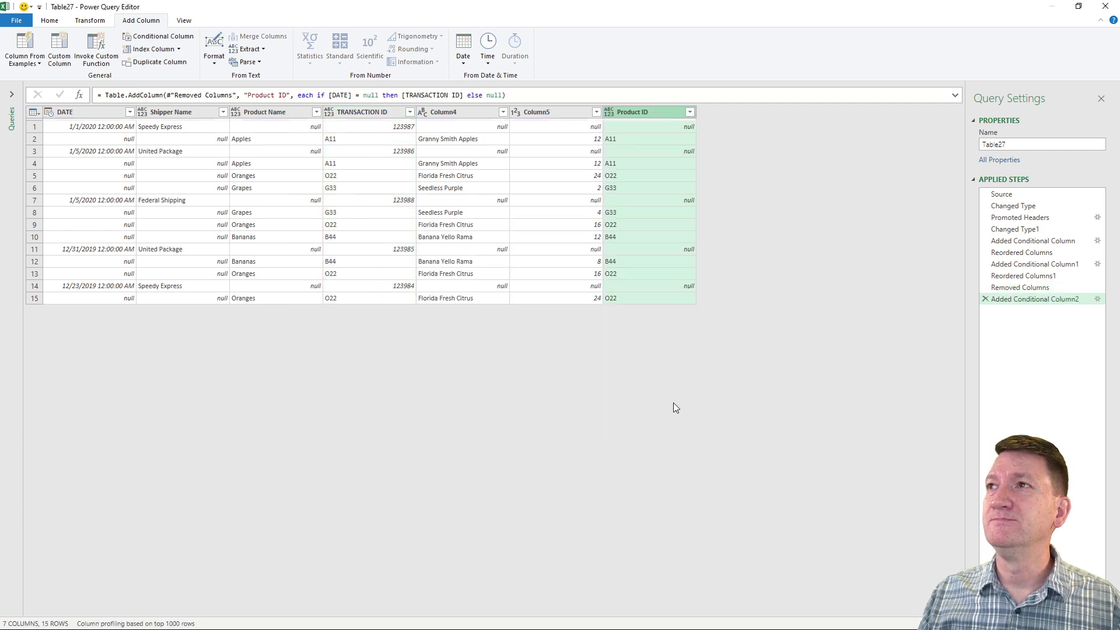
left_click_drag(639, 113, 253, 147)
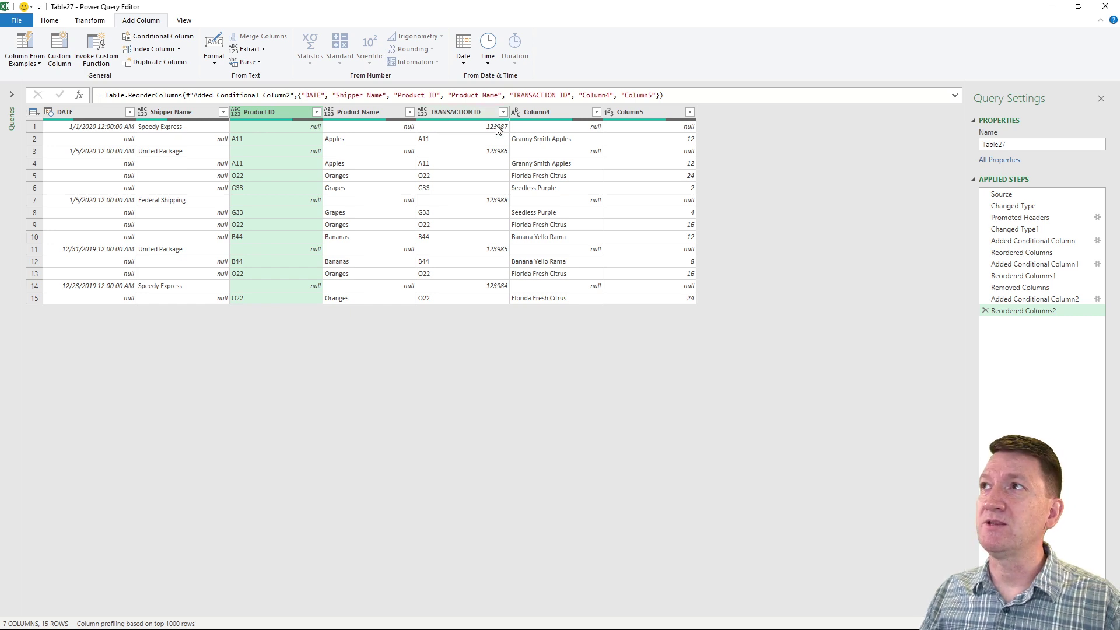
Step: Start a conditional column named 'Transaction ID'
left_click(465, 112)
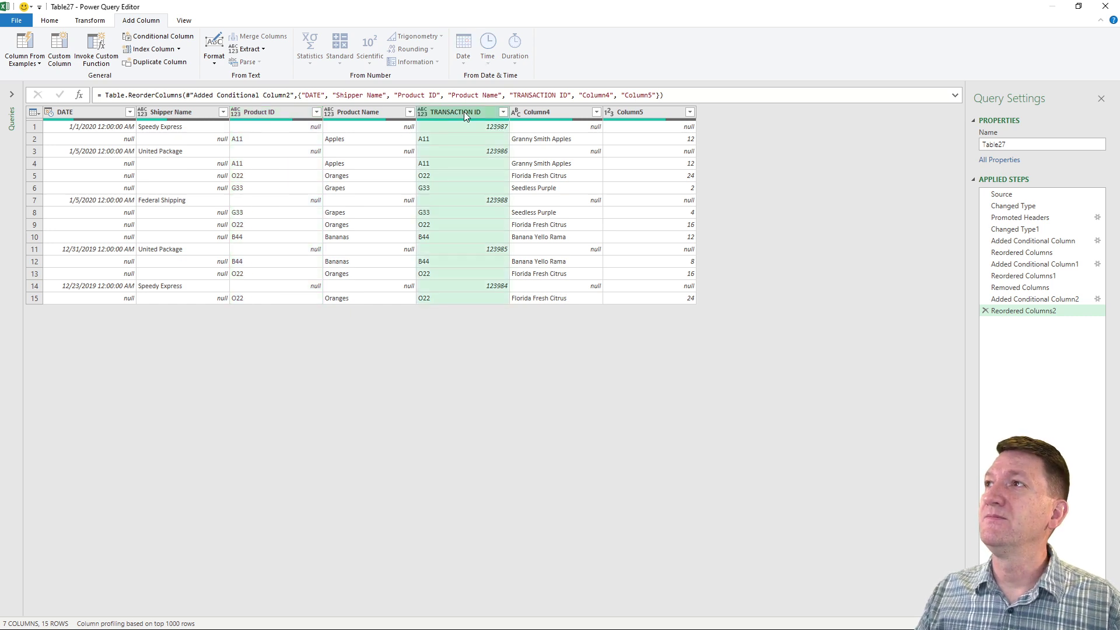
left_click(178, 40)
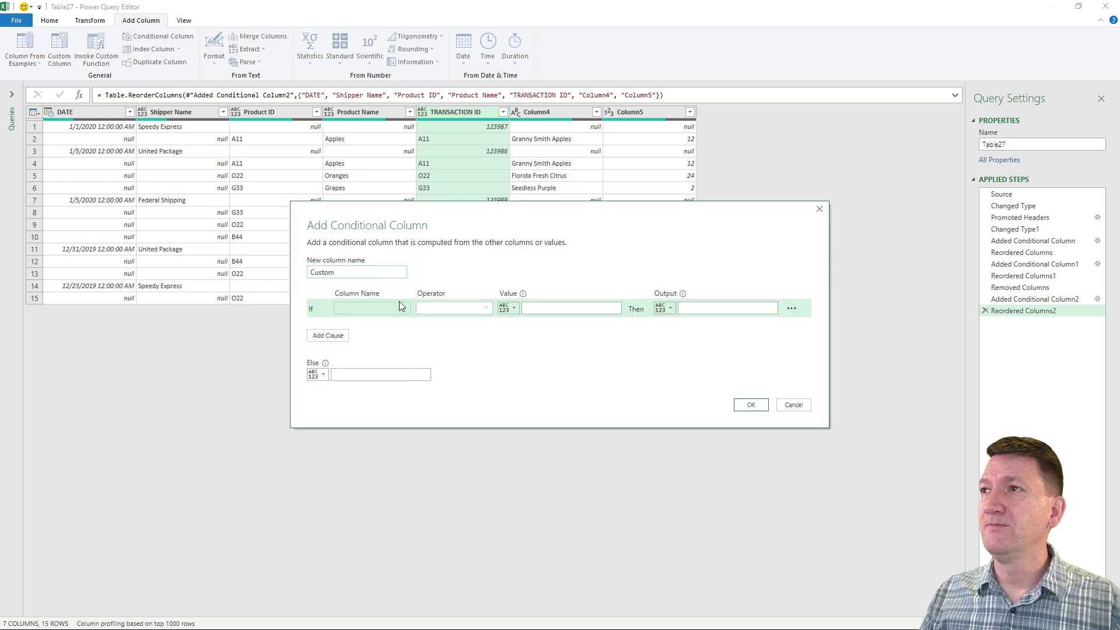
double_click(391, 275)
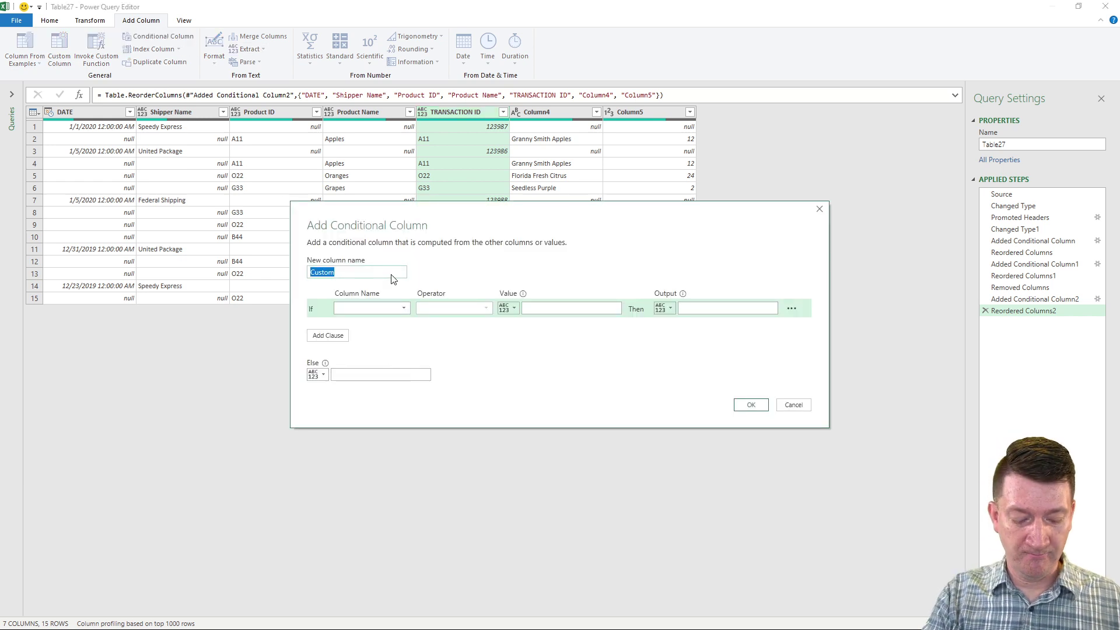
type("Tran")
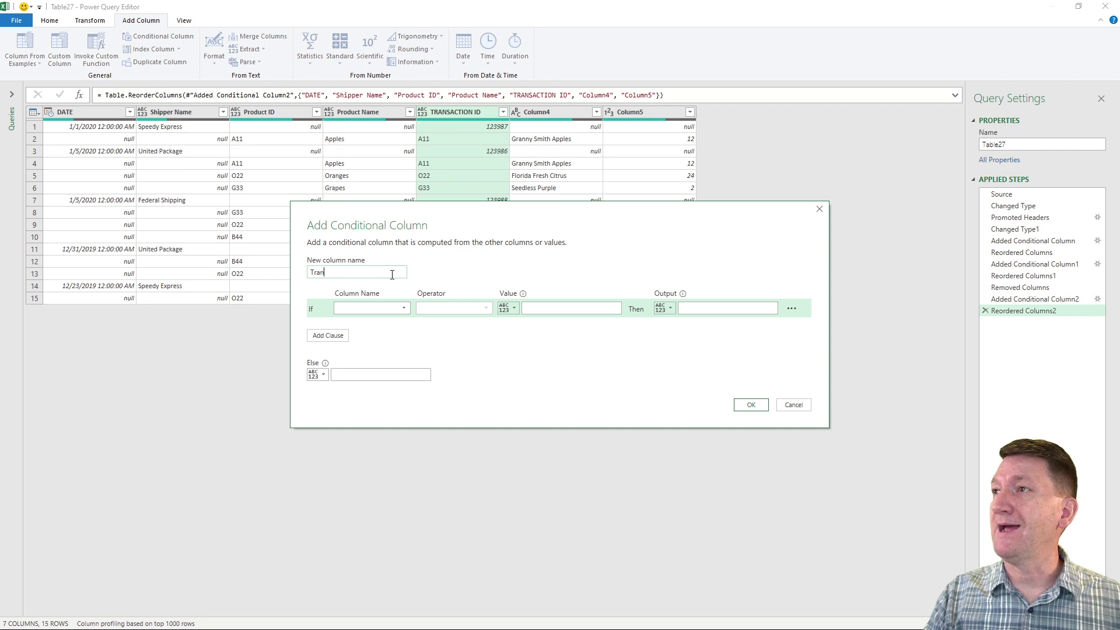
type("sact")
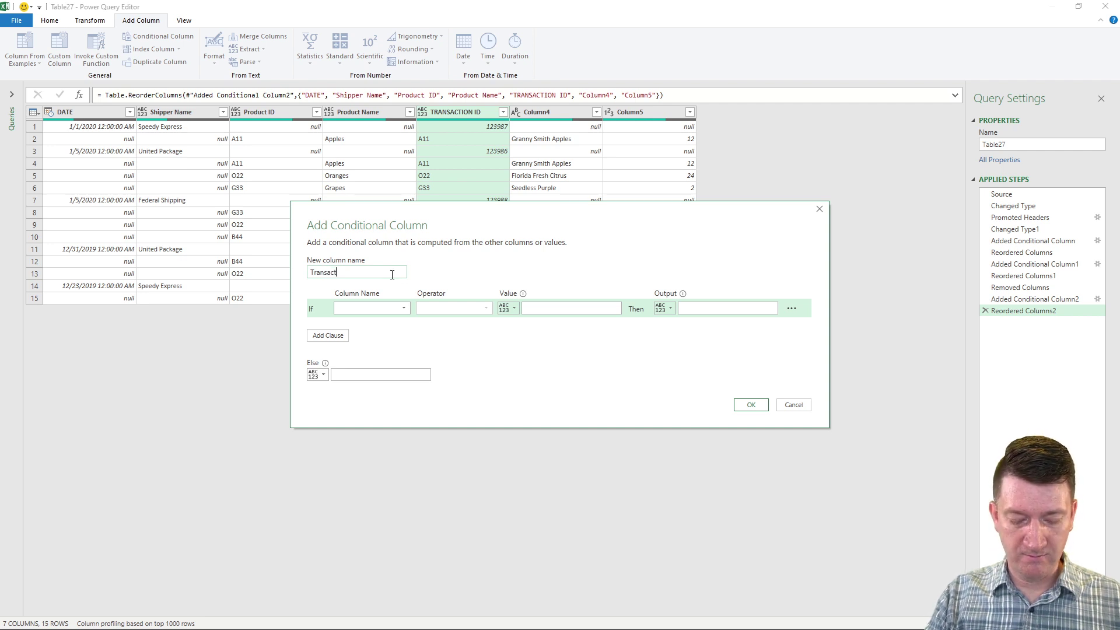
type("ion ID")
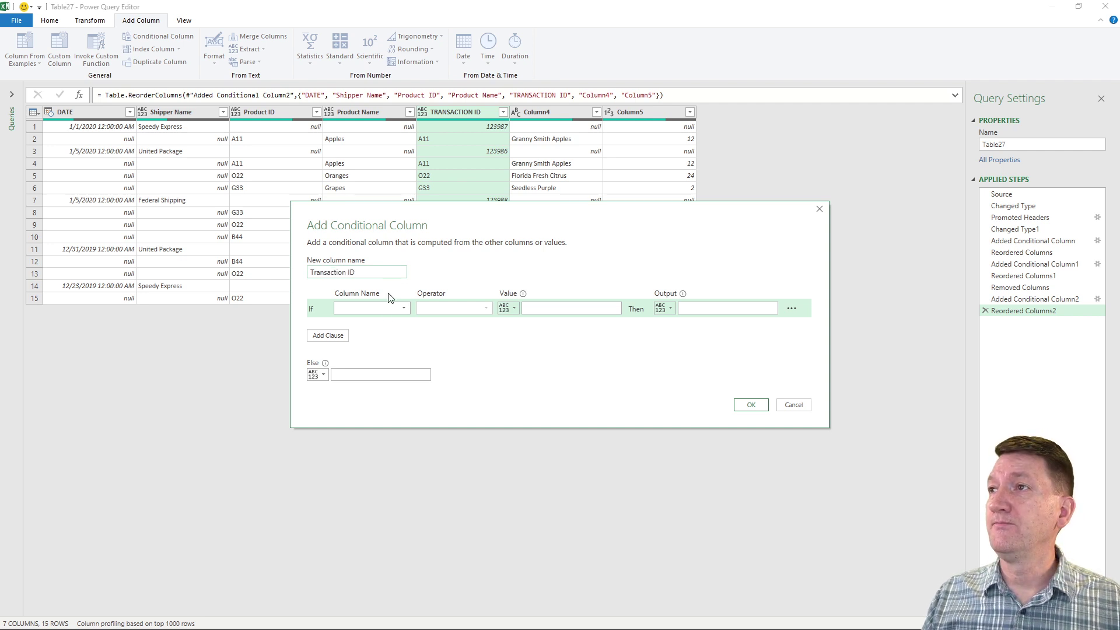
Step: Set the rule: if DATE does not equal null, output the TRANSACTION ID column
left_click(382, 309)
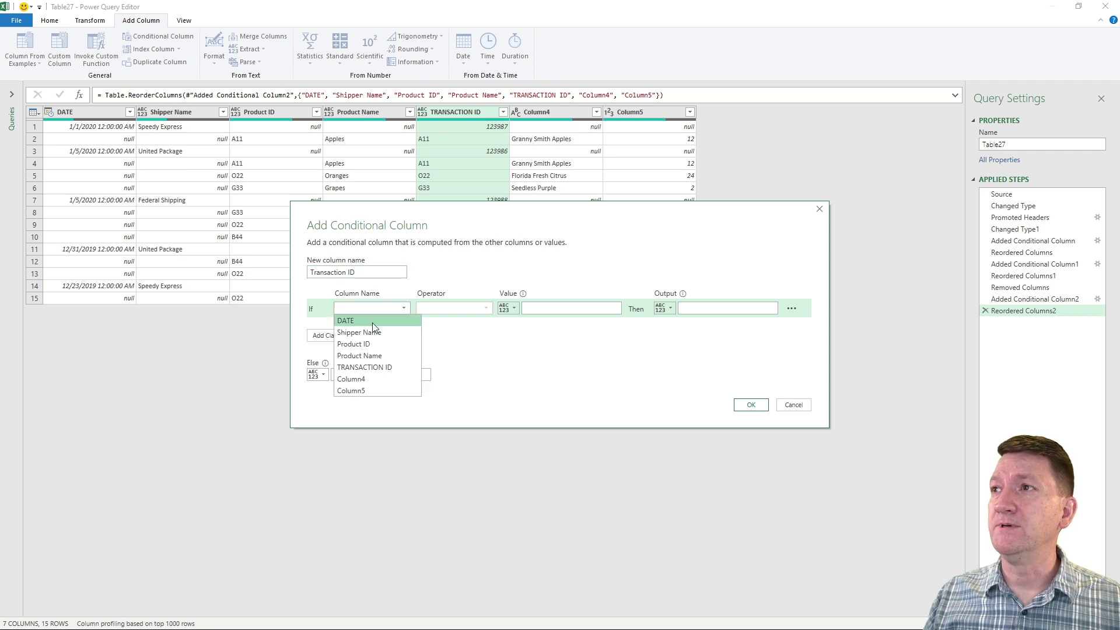
left_click(370, 319)
left_click(487, 310)
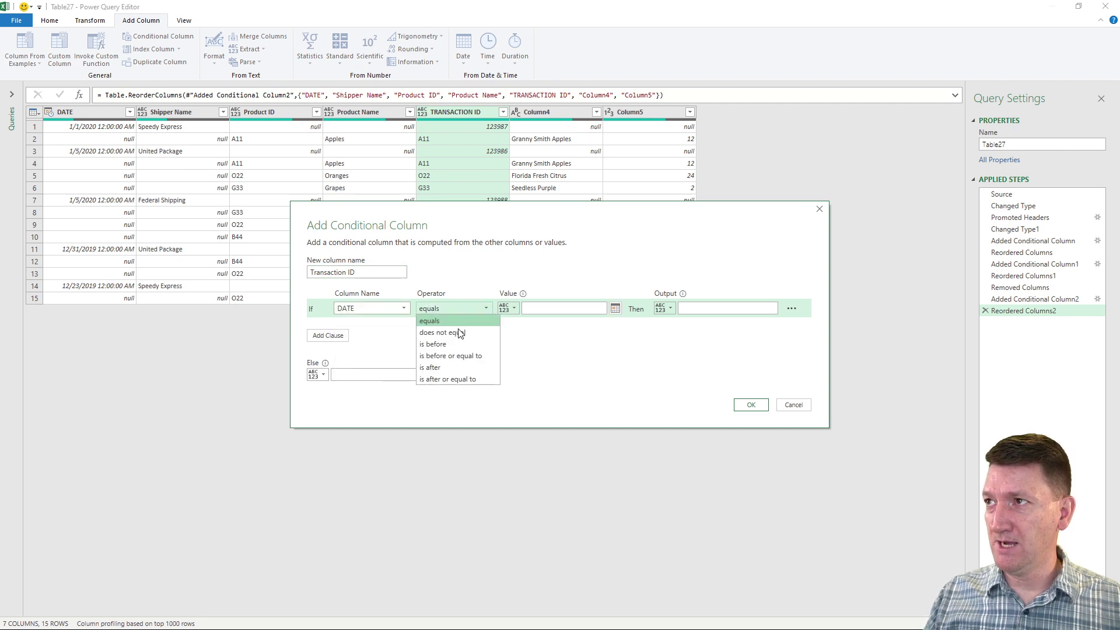
left_click(460, 334)
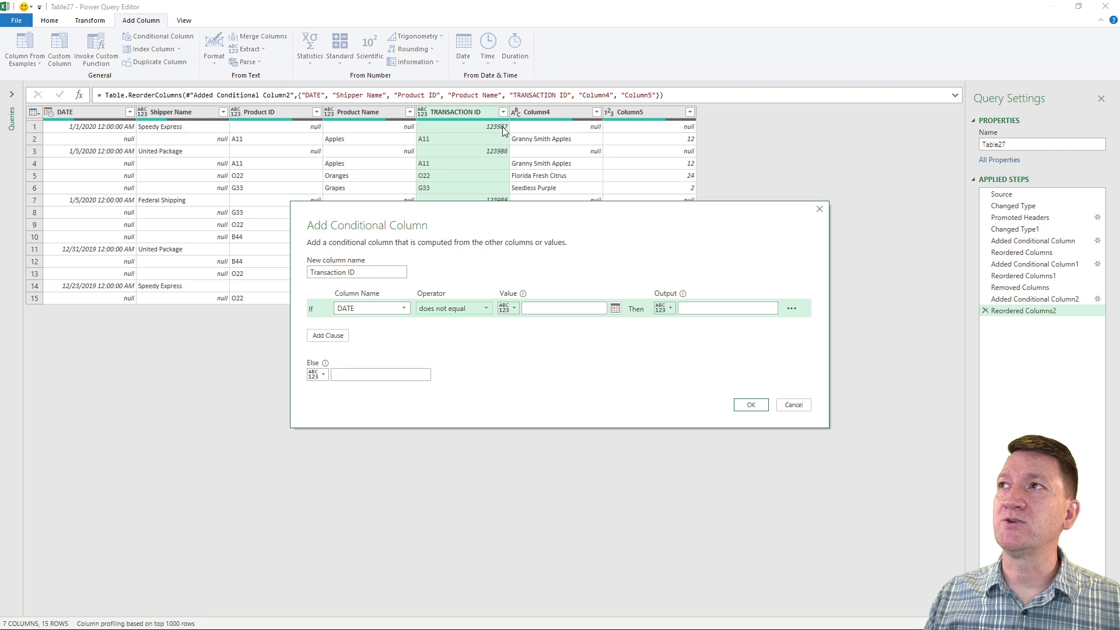
left_click(526, 308)
left_click(537, 307)
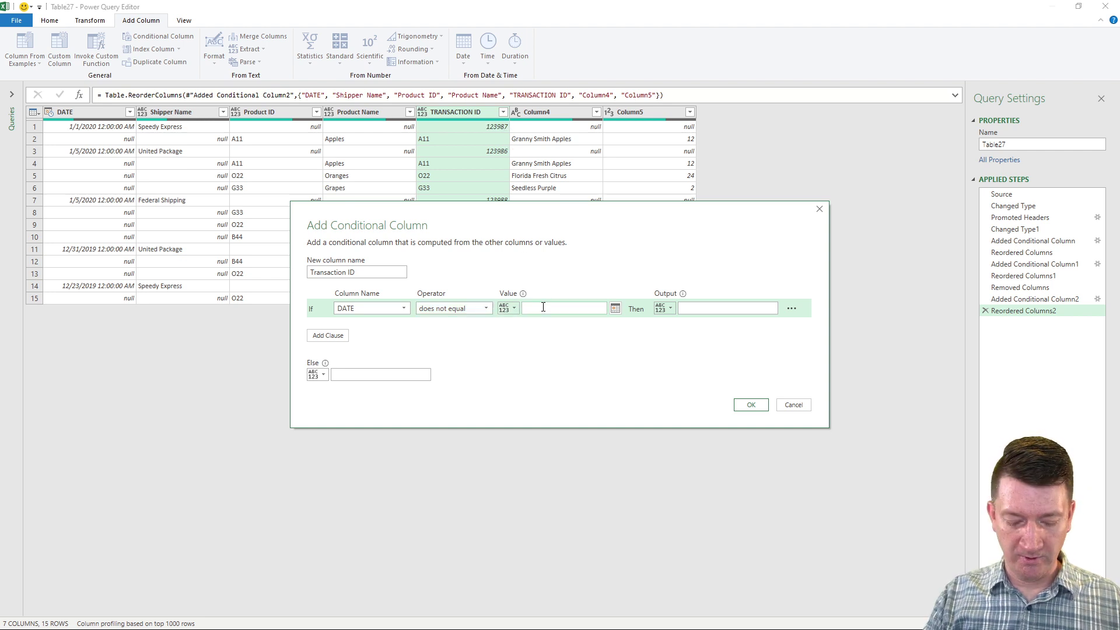
type("null")
left_click(670, 308)
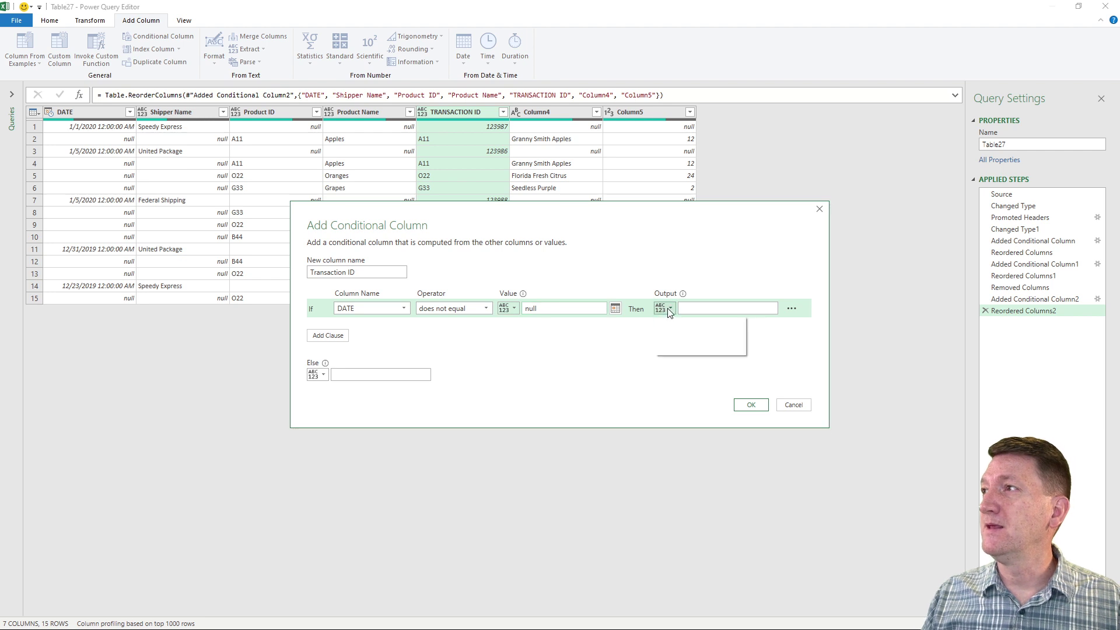
left_click(675, 336)
left_click(697, 312)
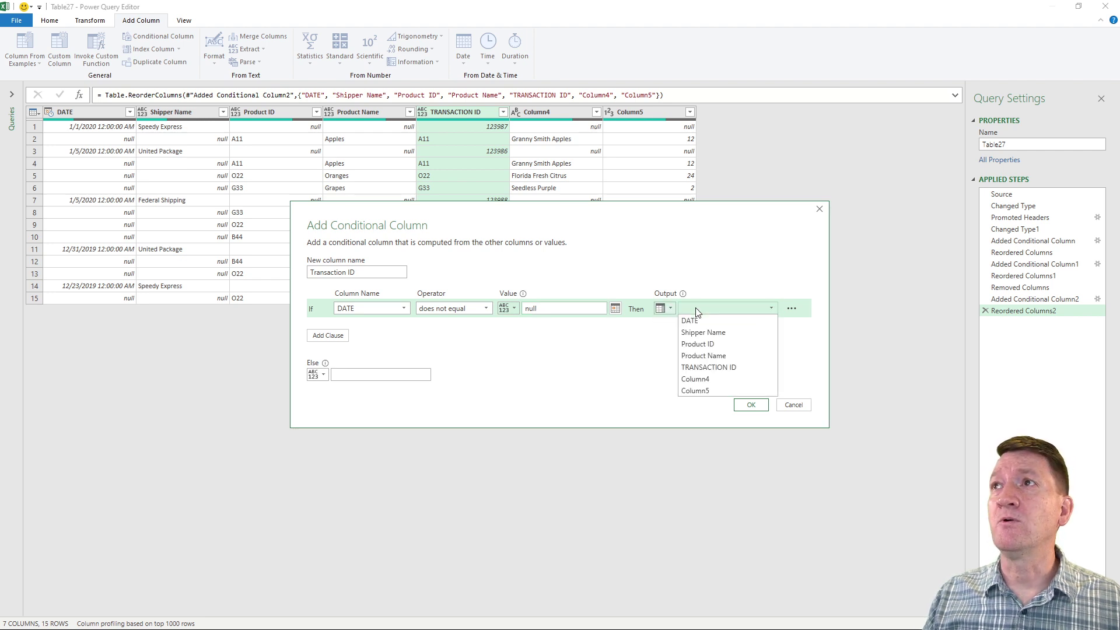
left_click(730, 368)
Step: Create Transaction ID, move it after DATE, and remove the original TRANSACTION ID column
left_click(751, 407)
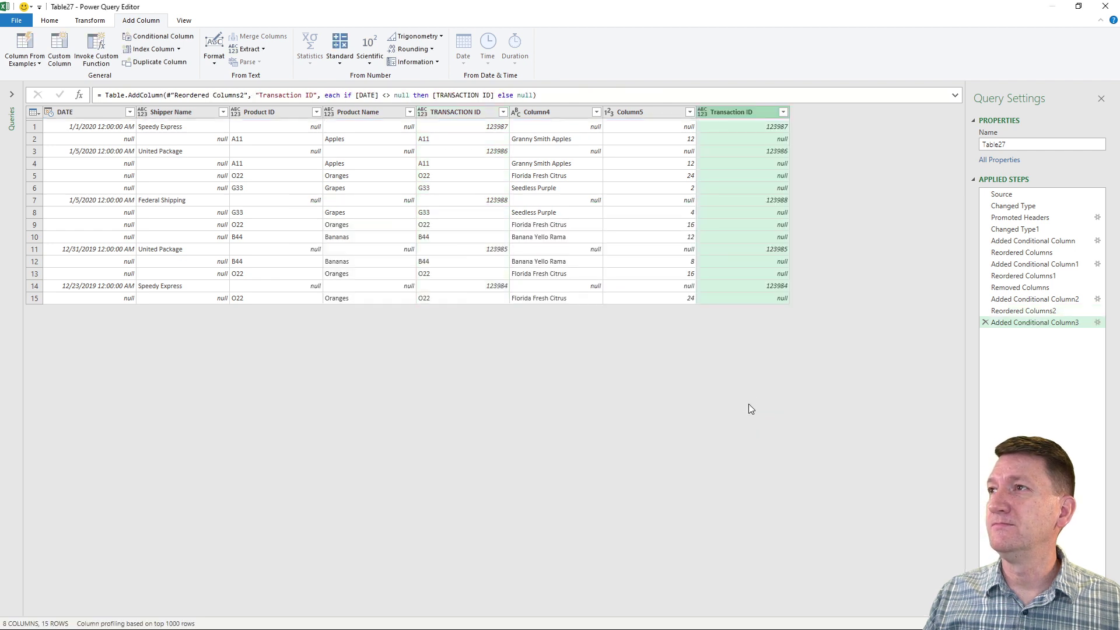
left_click_drag(742, 113, 146, 120)
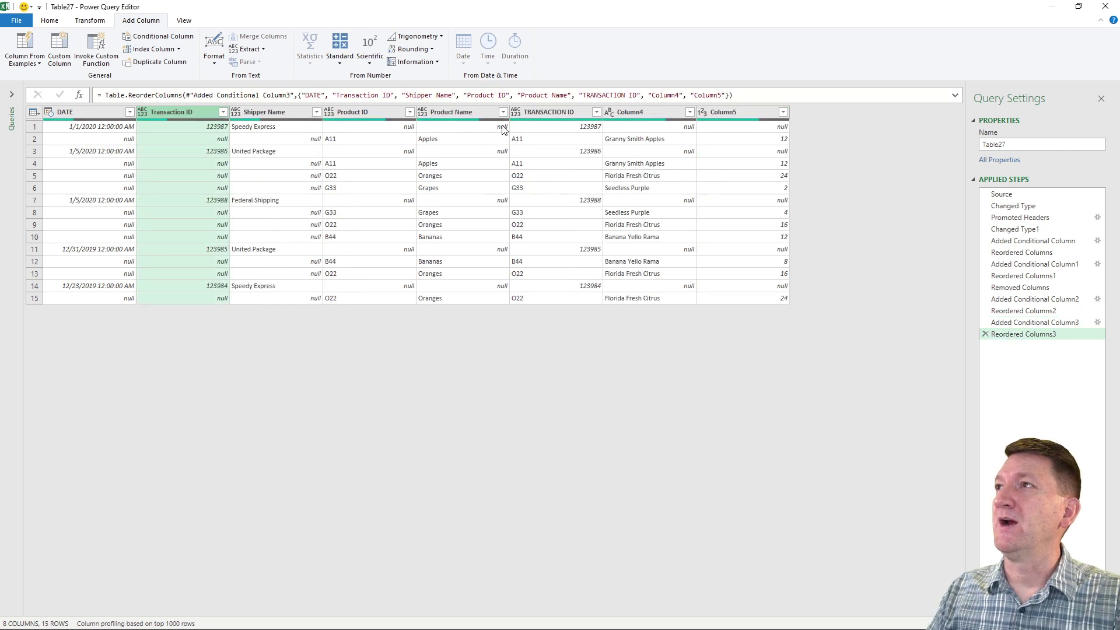
left_click(553, 115)
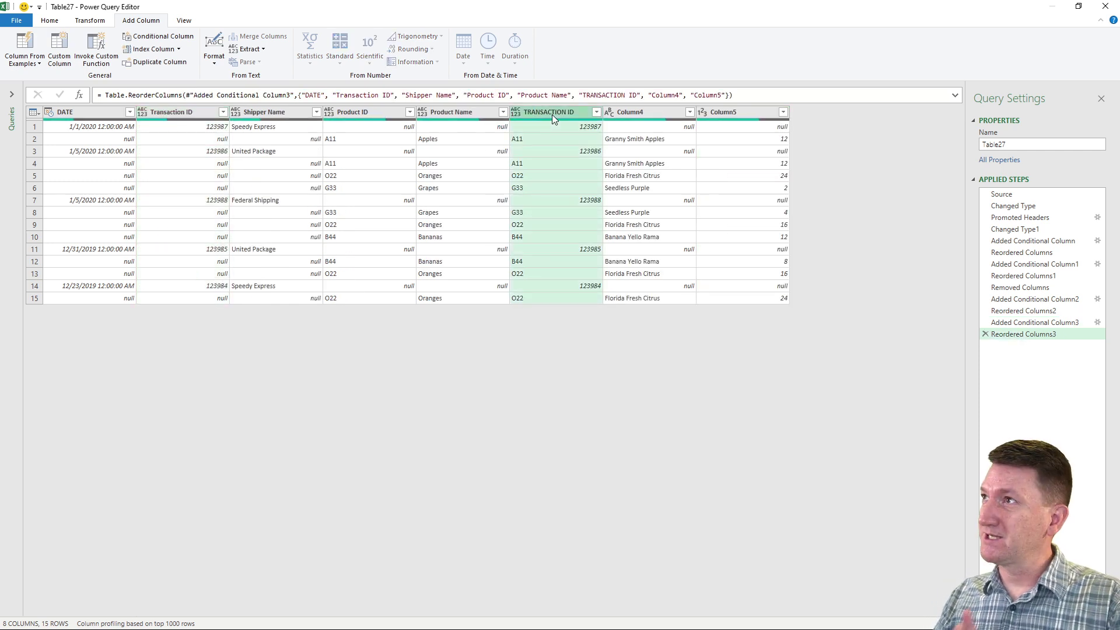
right_click(553, 114)
left_click(562, 140)
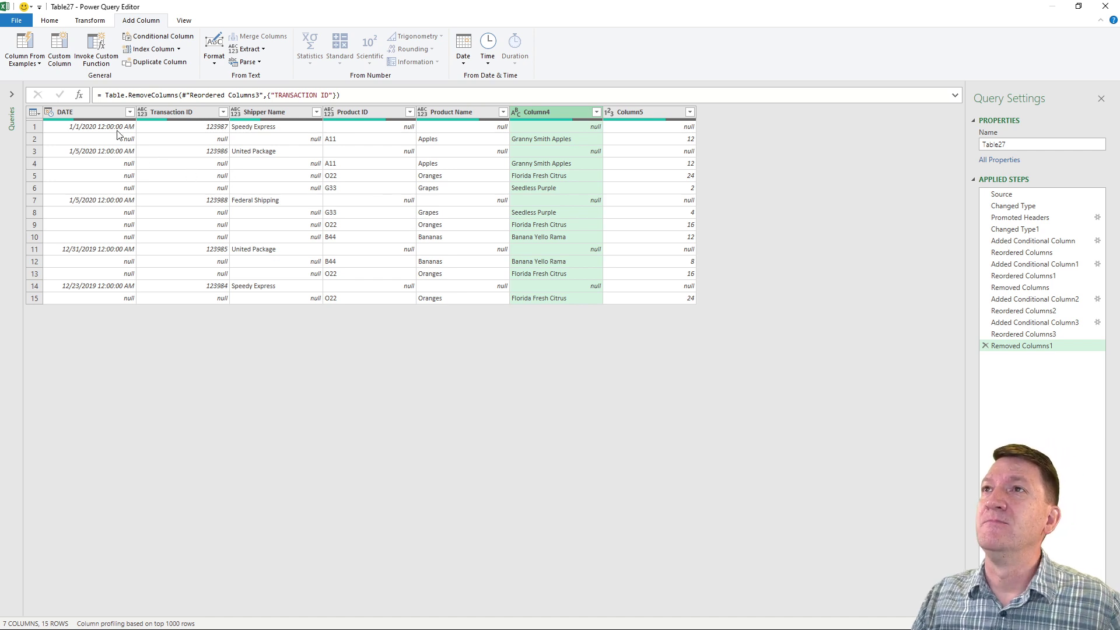
Step: Fill down DATE, Transaction ID and Shipper Name so product rows inherit shipment values
left_click(100, 113)
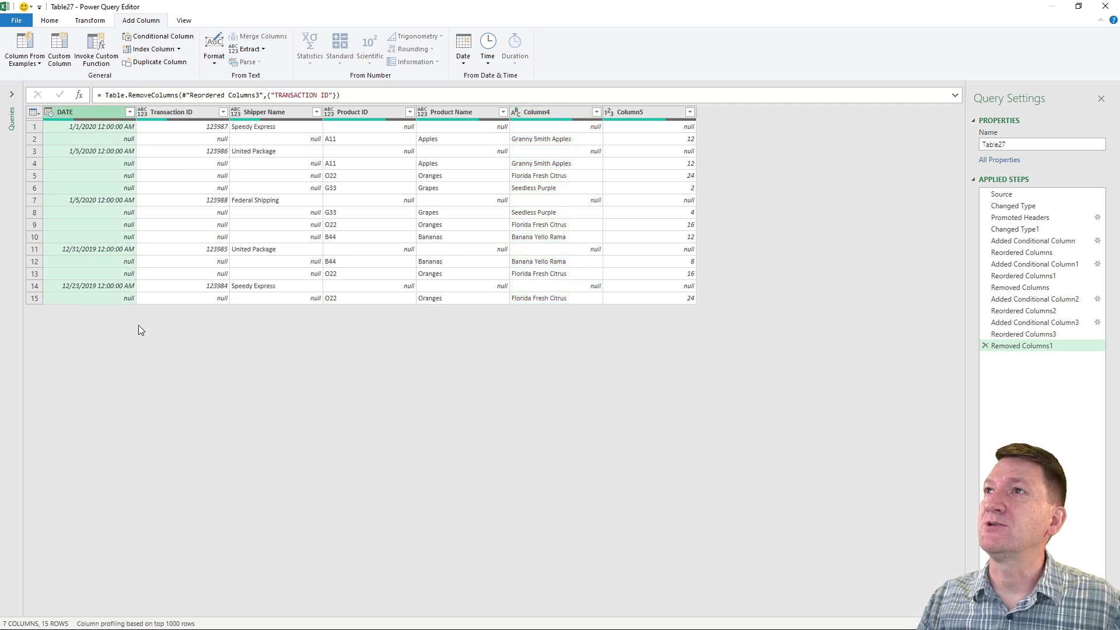
left_click(185, 114, "ctrl")
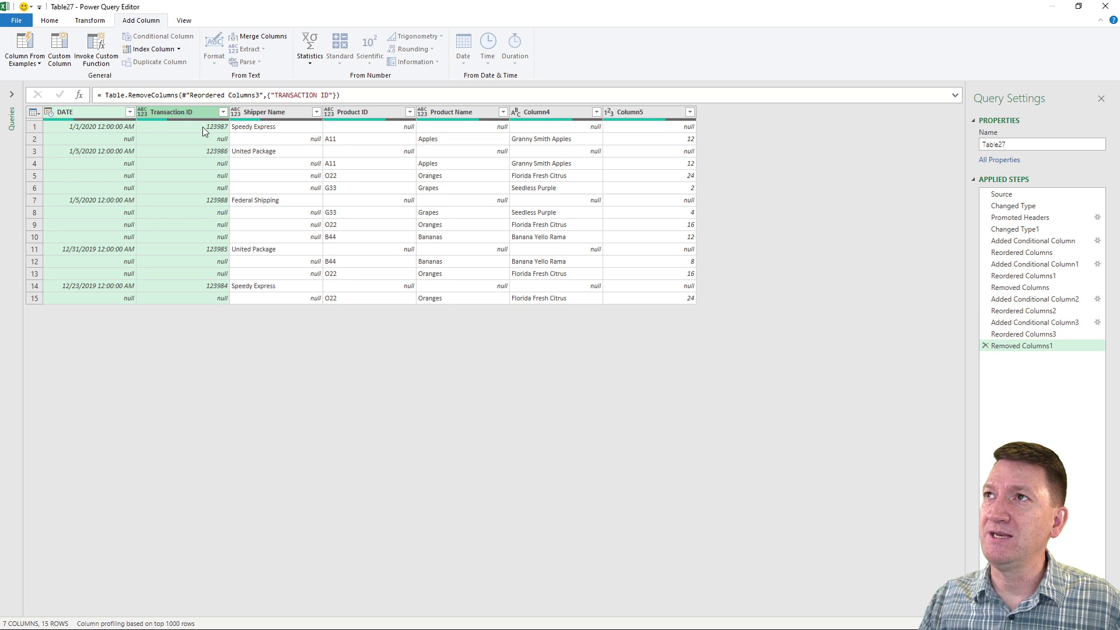
left_click(284, 113, "ctrl")
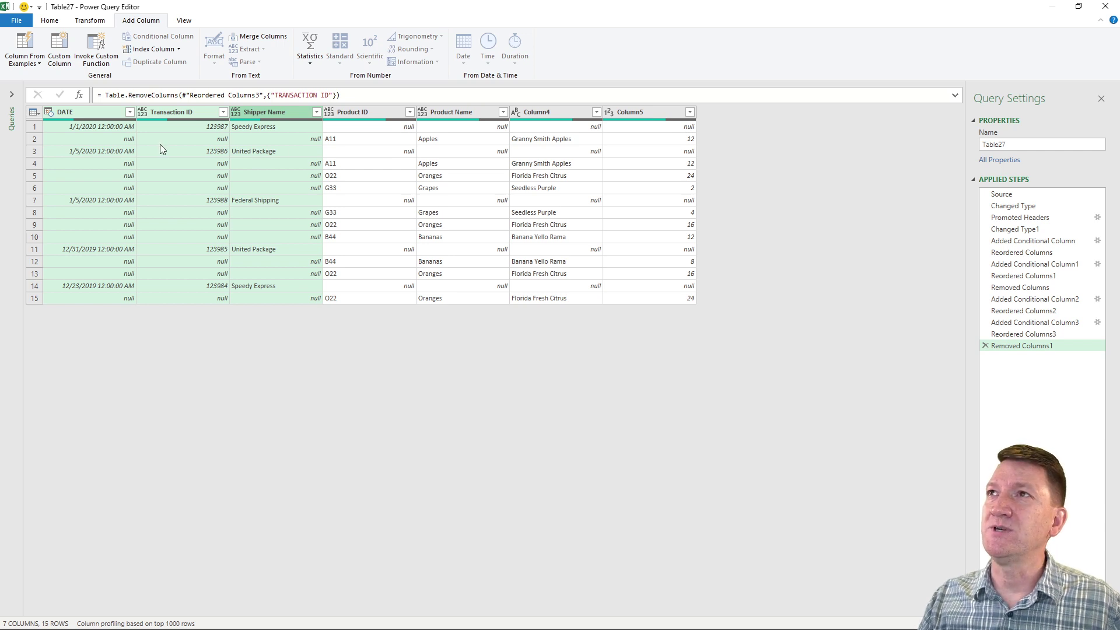
right_click(169, 116)
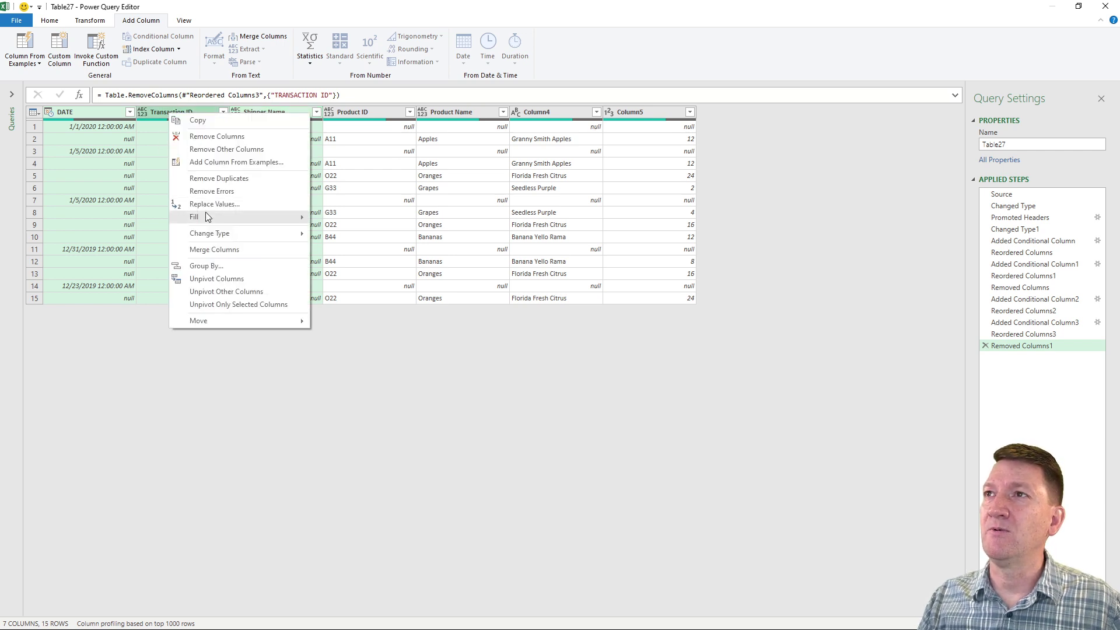
mouse_move(300, 218)
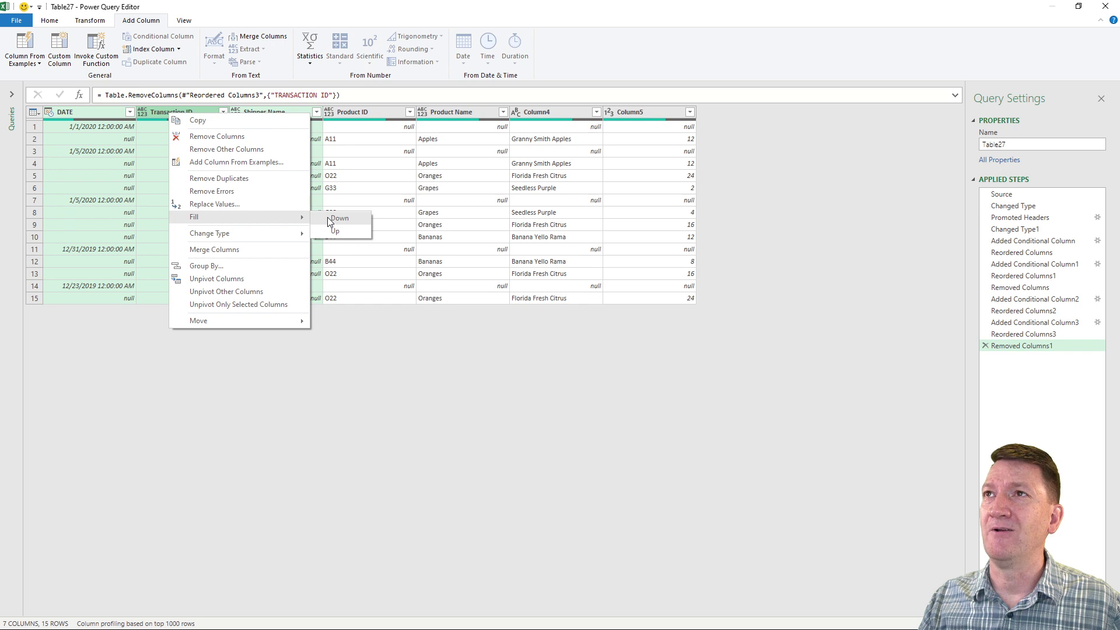
left_click(327, 218)
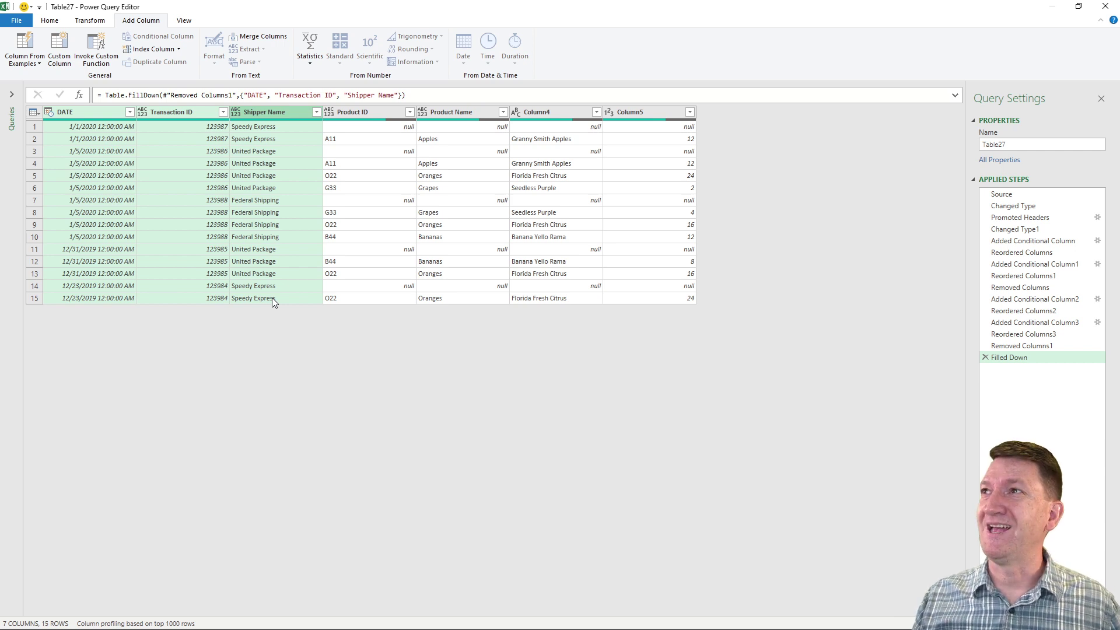
Step: Fill Product ID, Product Name, Column4 and Column5 upward so none of the 15 rows has nulls
left_click(358, 113)
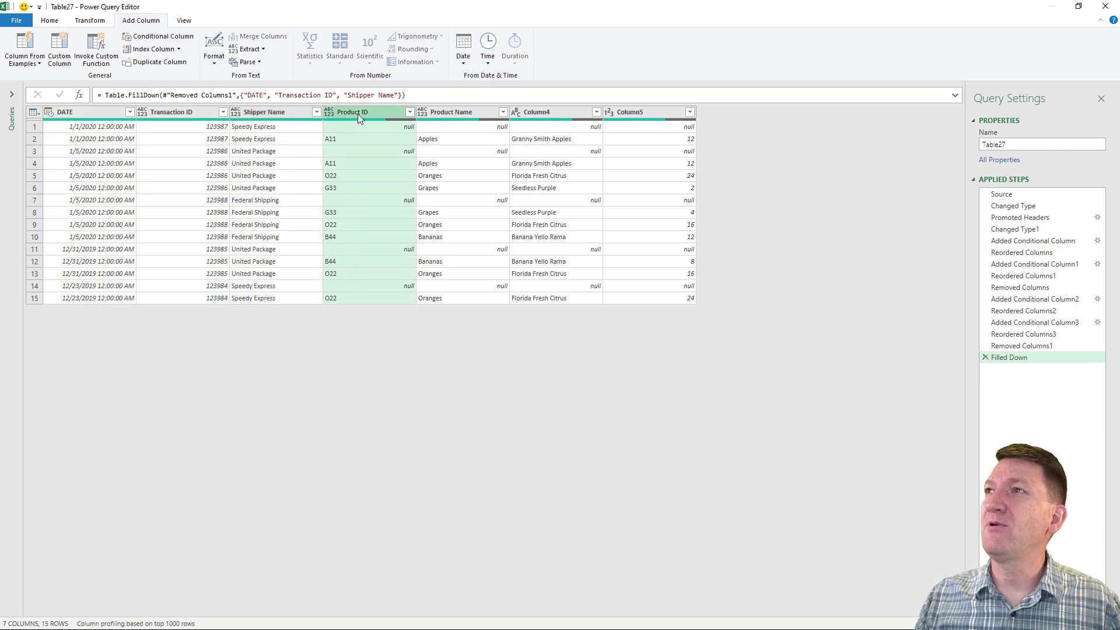
left_click(635, 115, "shift")
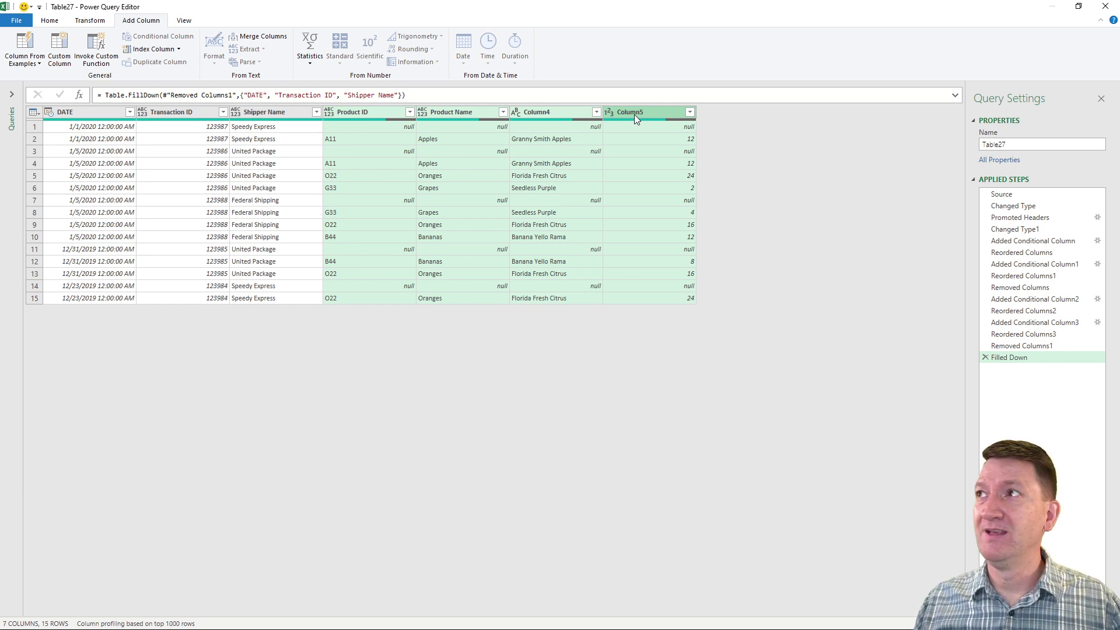
right_click(544, 109)
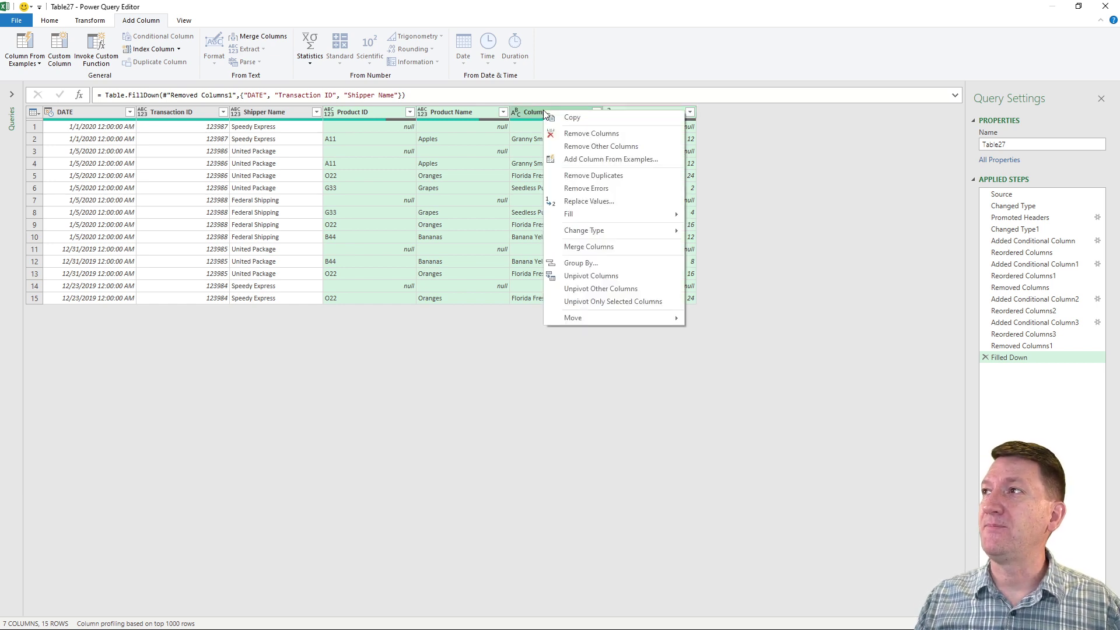
mouse_move(569, 214)
left_click(699, 228)
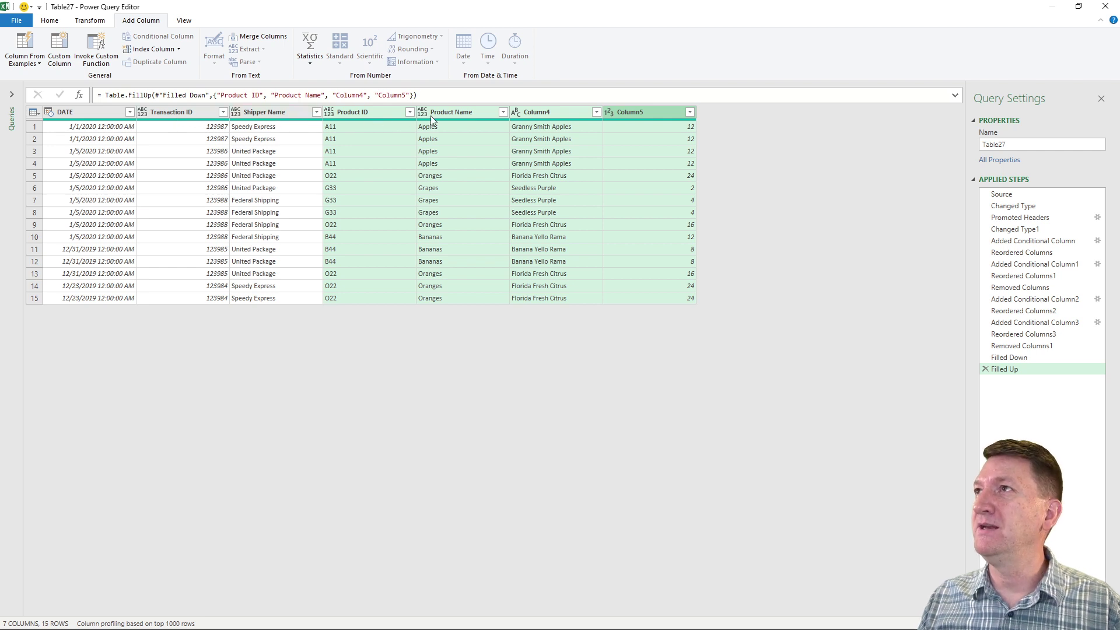
Step: Rename Column4 to 'Description' and Column5 to 'Qty'
double_click(544, 113)
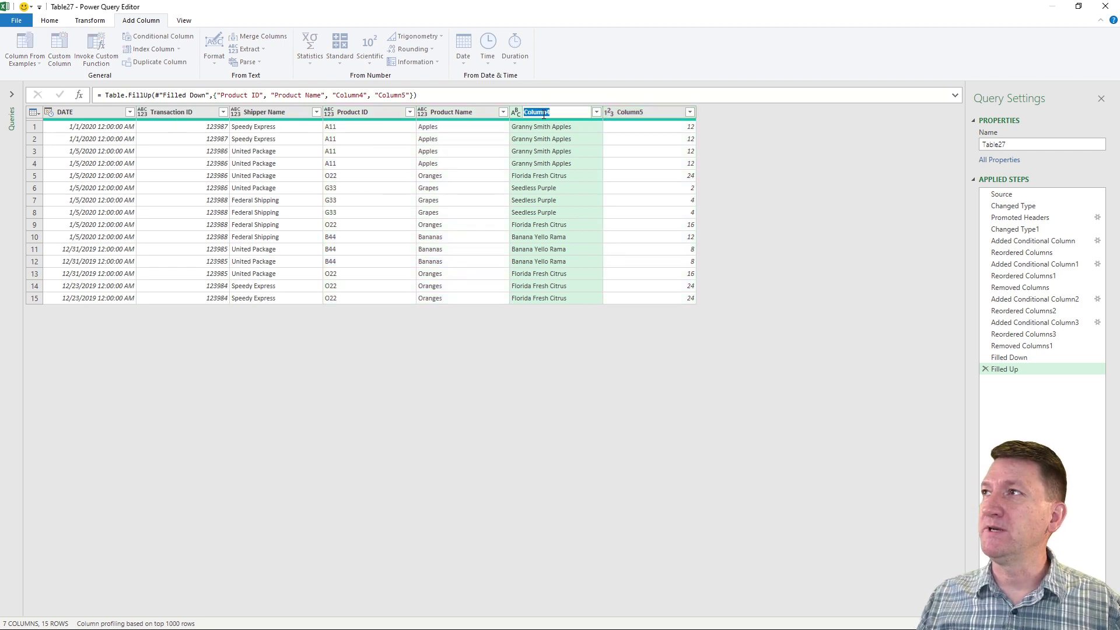
type("Description")
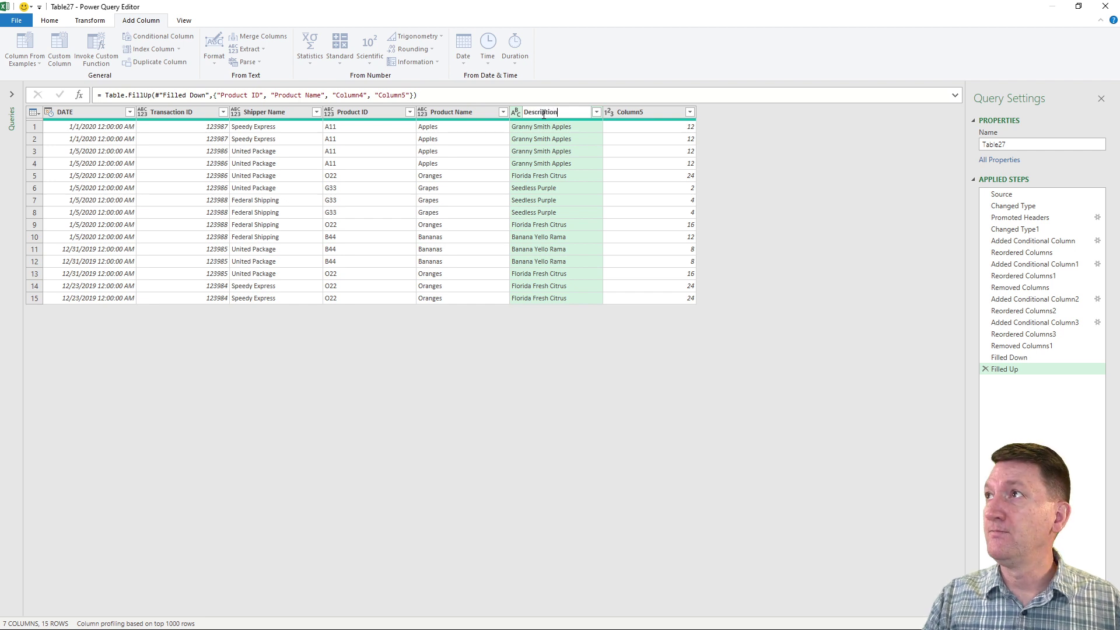
key("Return")
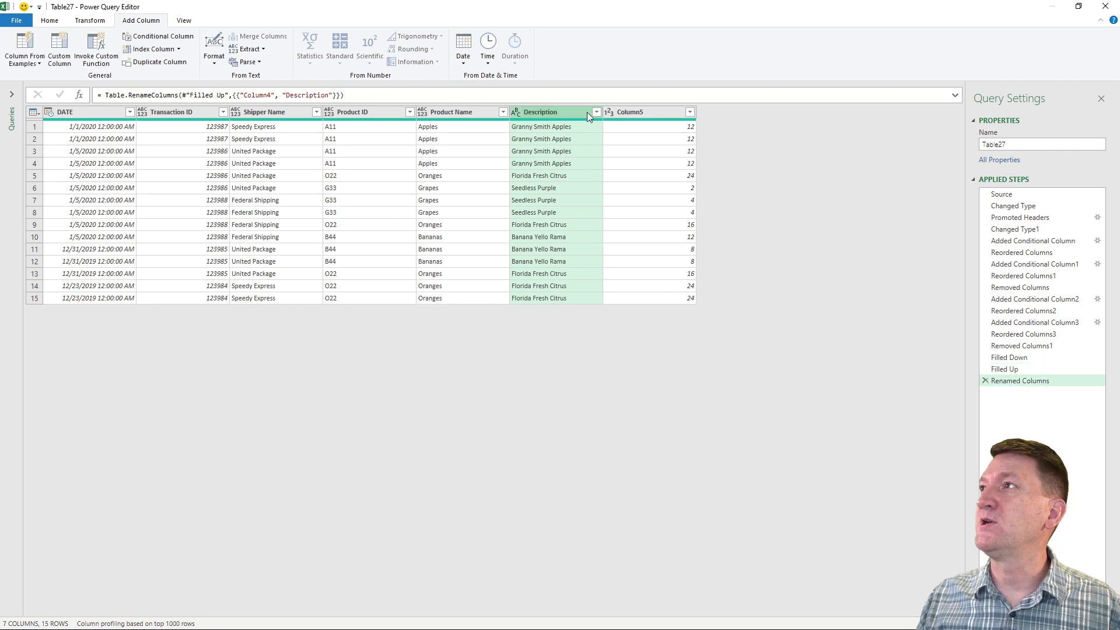
double_click(638, 112)
type("Qty")
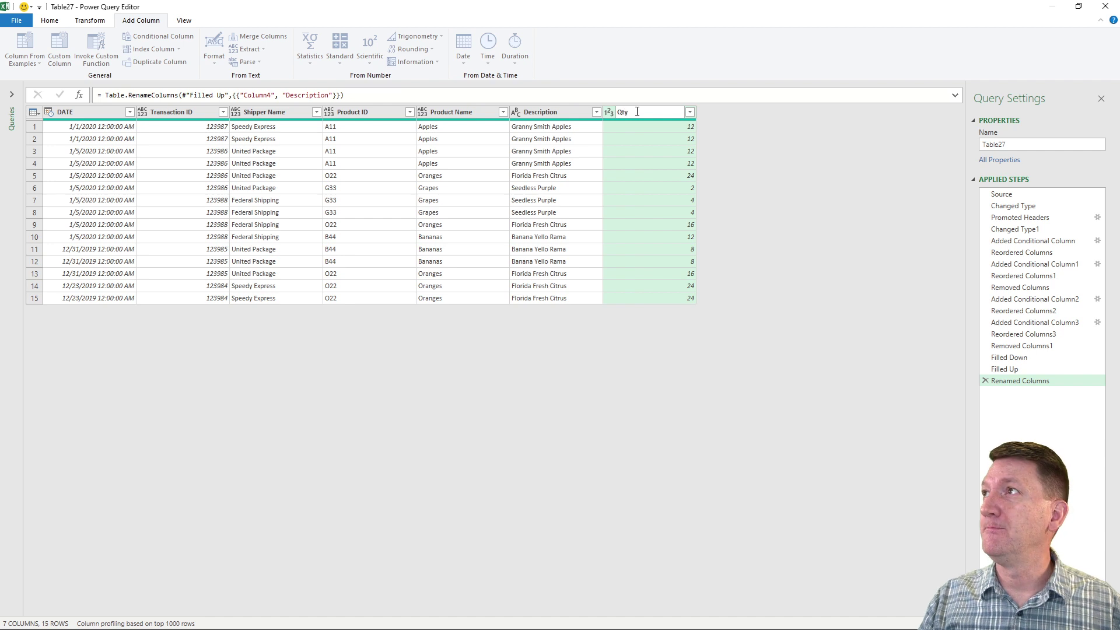
key("Return")
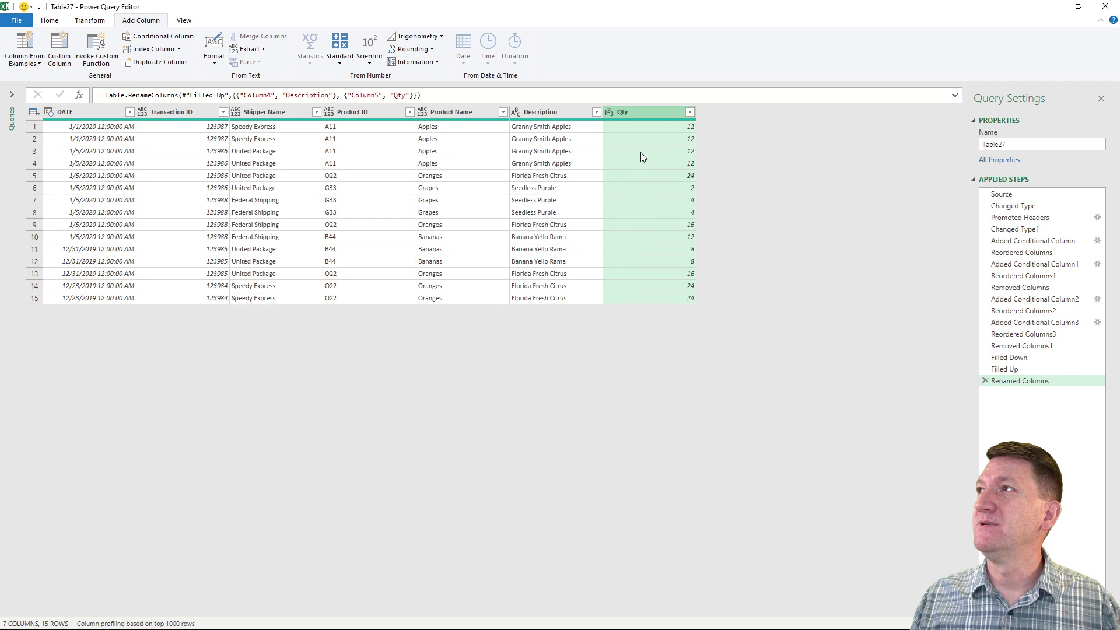
Step: Set Qty to the Whole Number type and DATE to the Date type
left_click(609, 113)
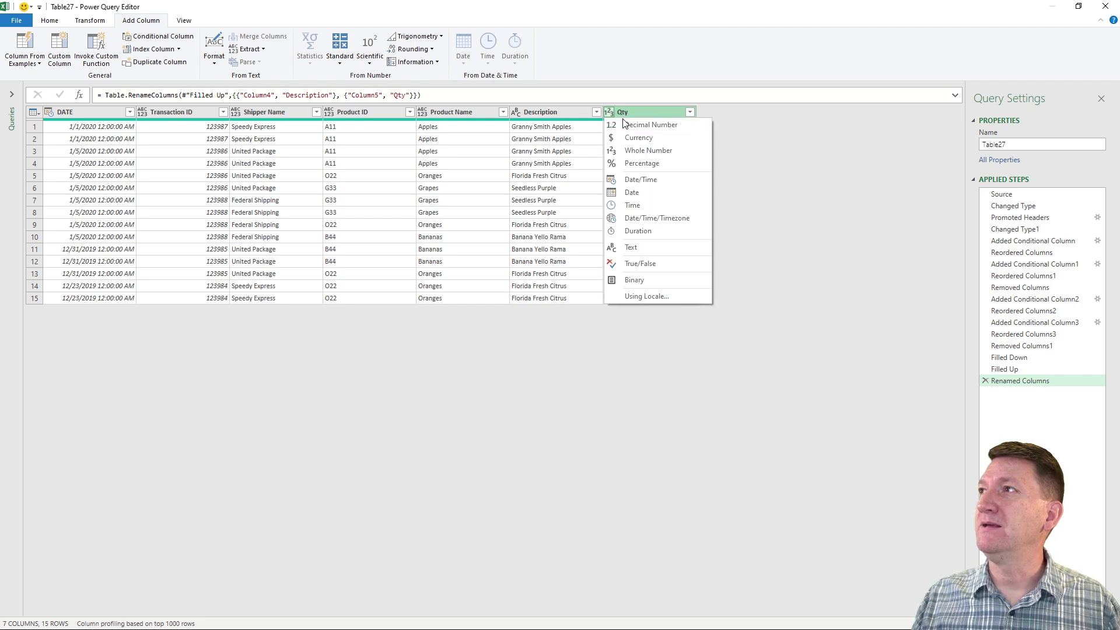
left_click(635, 151)
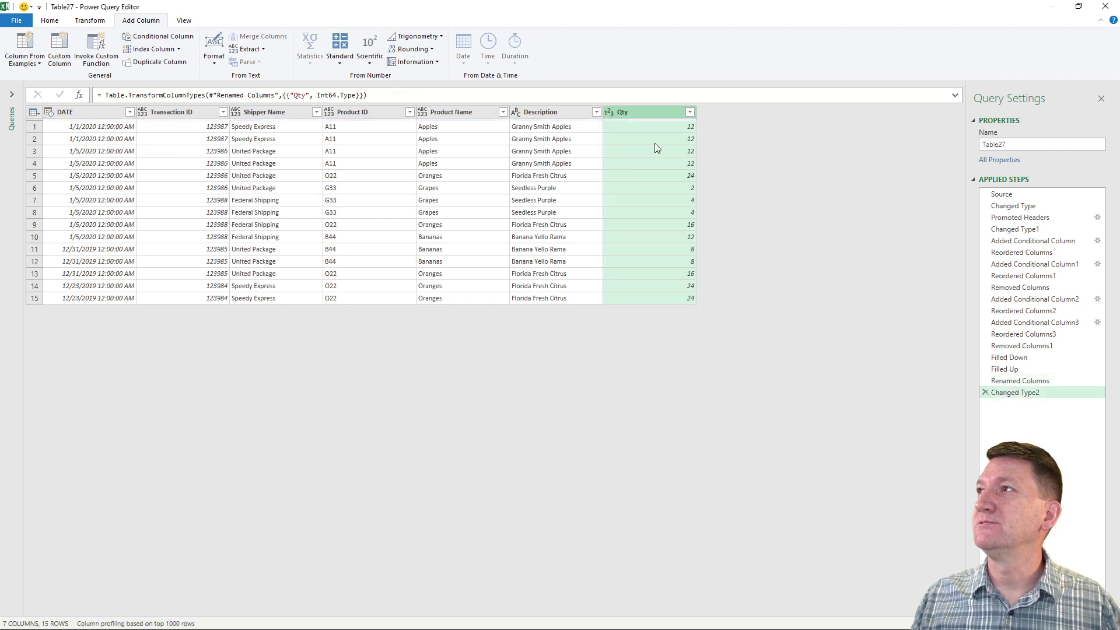
left_click(50, 112)
left_click(71, 194)
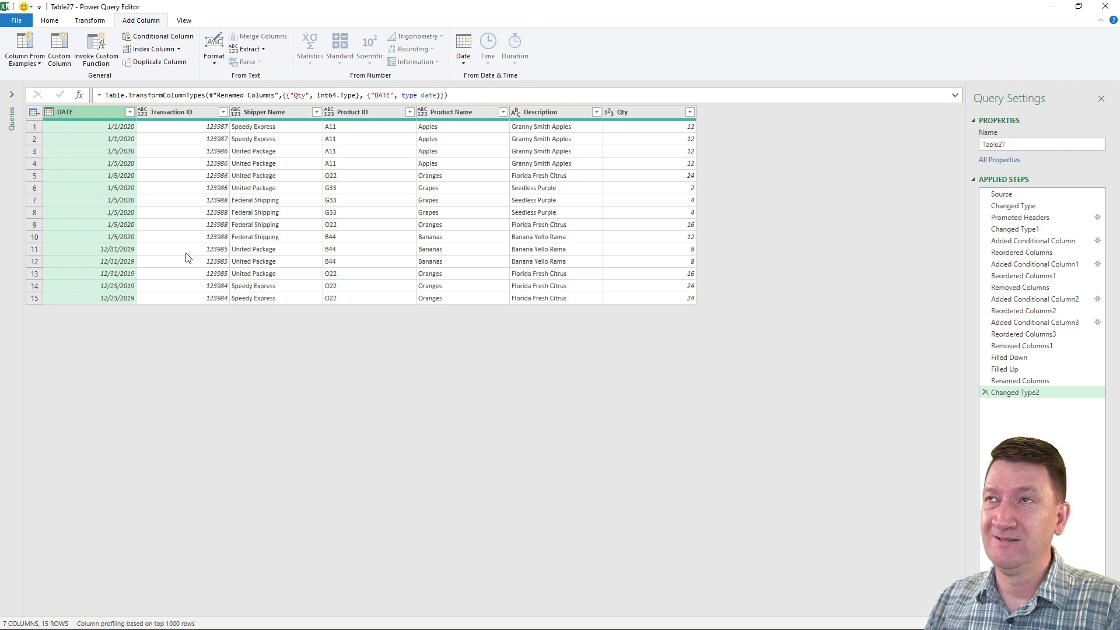
Step: Remove duplicate rows across all seven columns, leaving 10 distinct rows in Table27
left_click(642, 114, "shift")
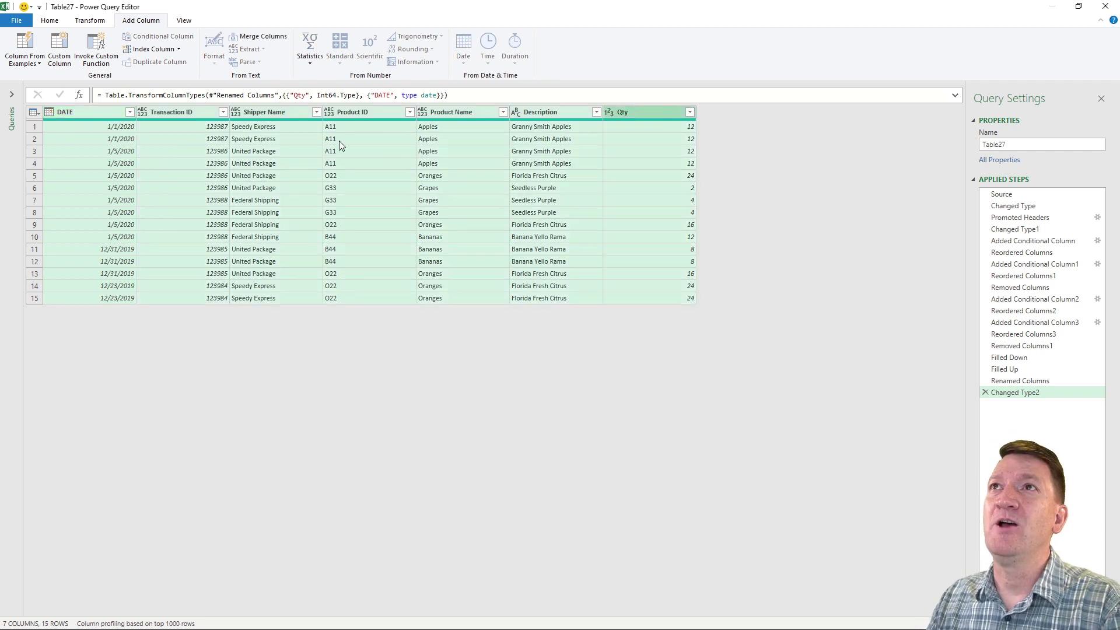
left_click(50, 22)
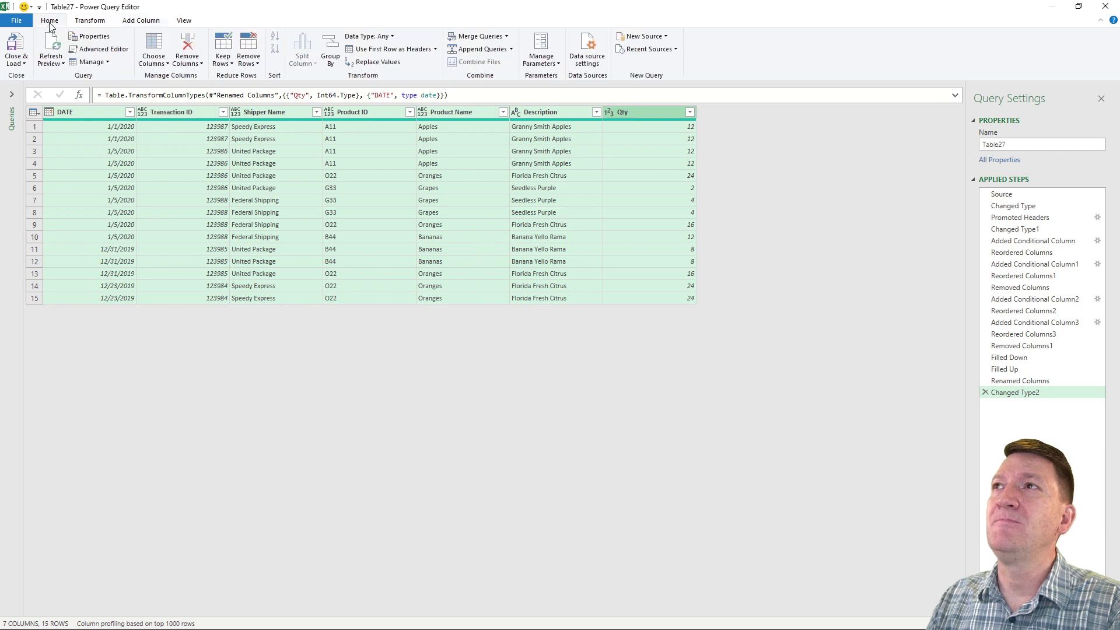
left_click(250, 63)
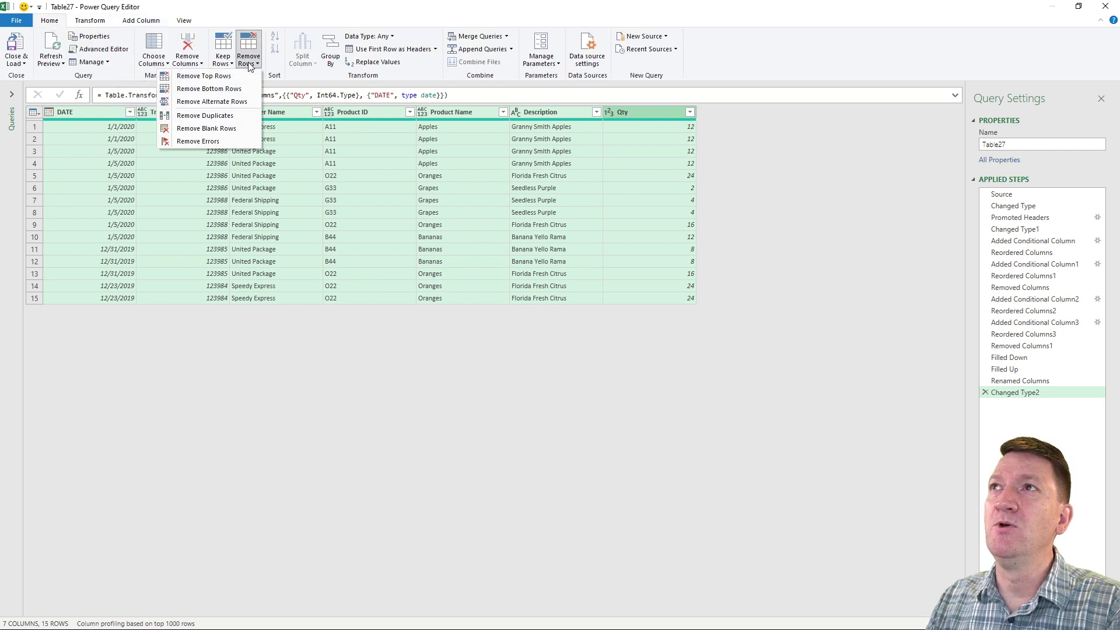
left_click(205, 116)
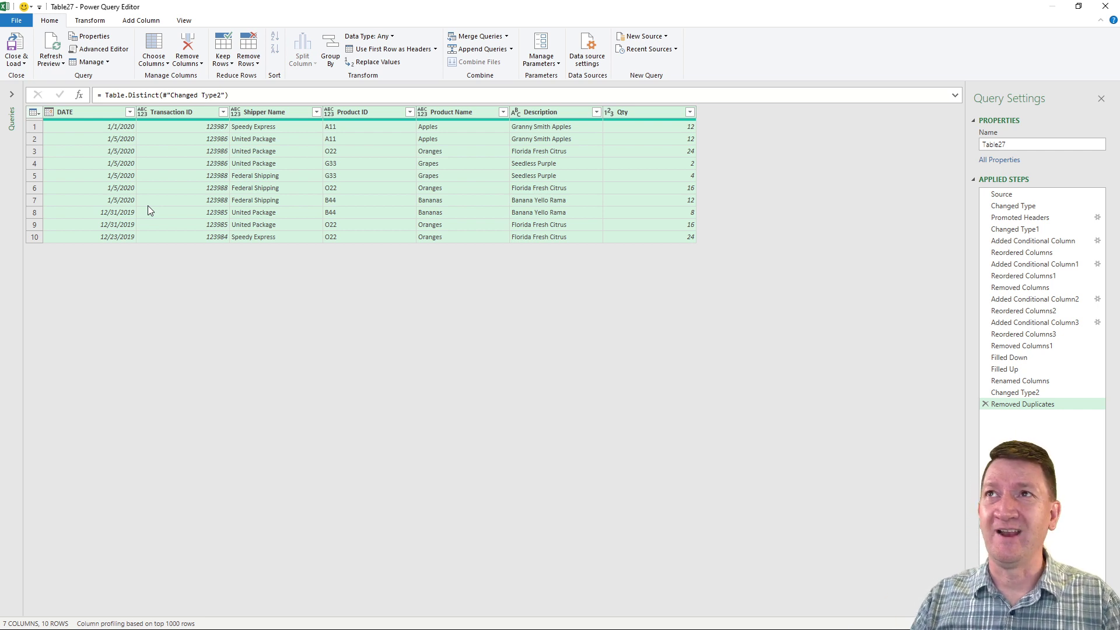
Step: Load the cleaned query as a table to the existing CLEANING UP DATA sheet at cell H1
left_click(22, 63)
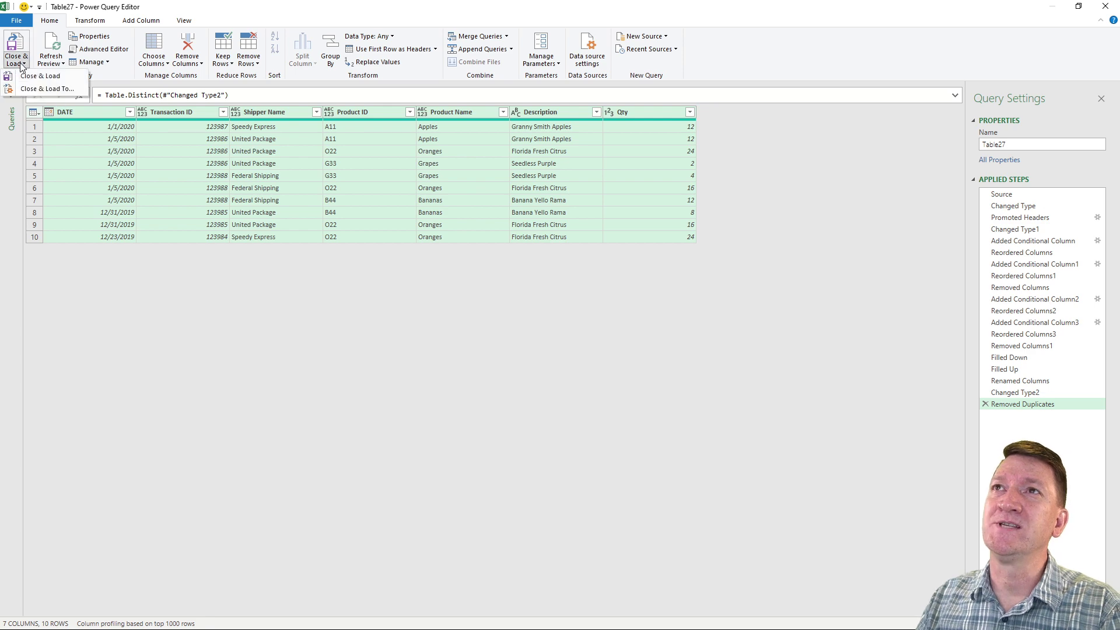
left_click(38, 90)
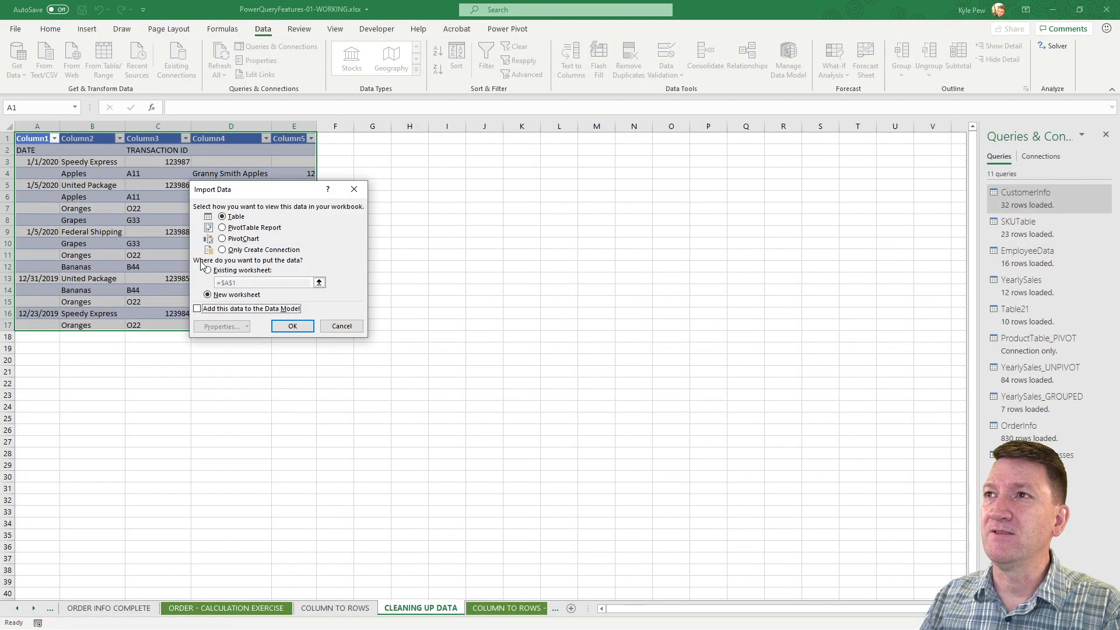
left_click(399, 138)
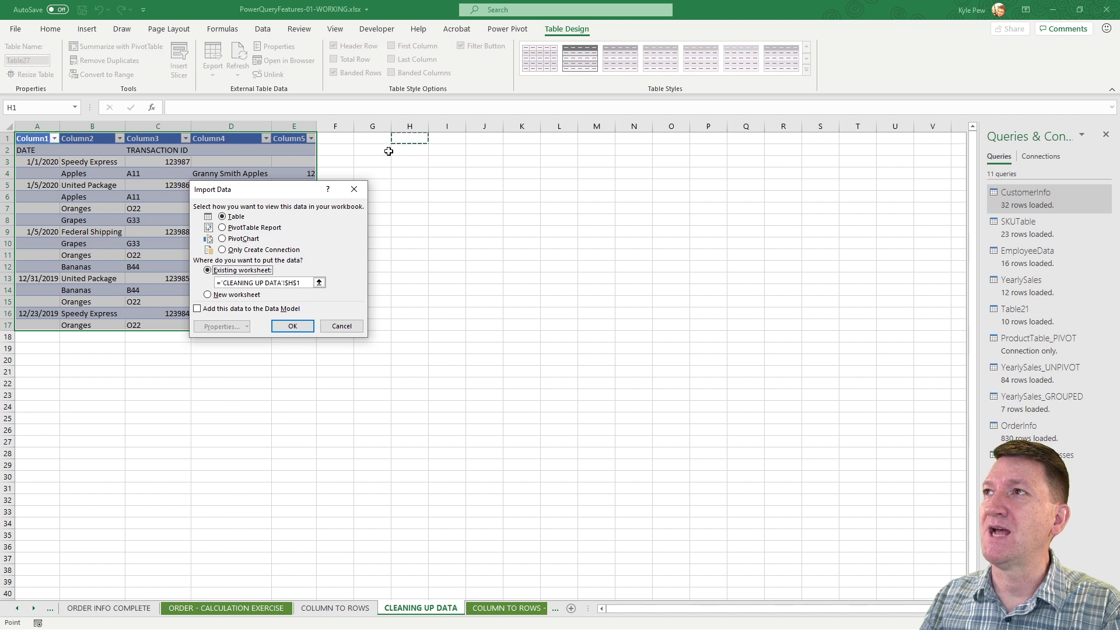
left_click(292, 326)
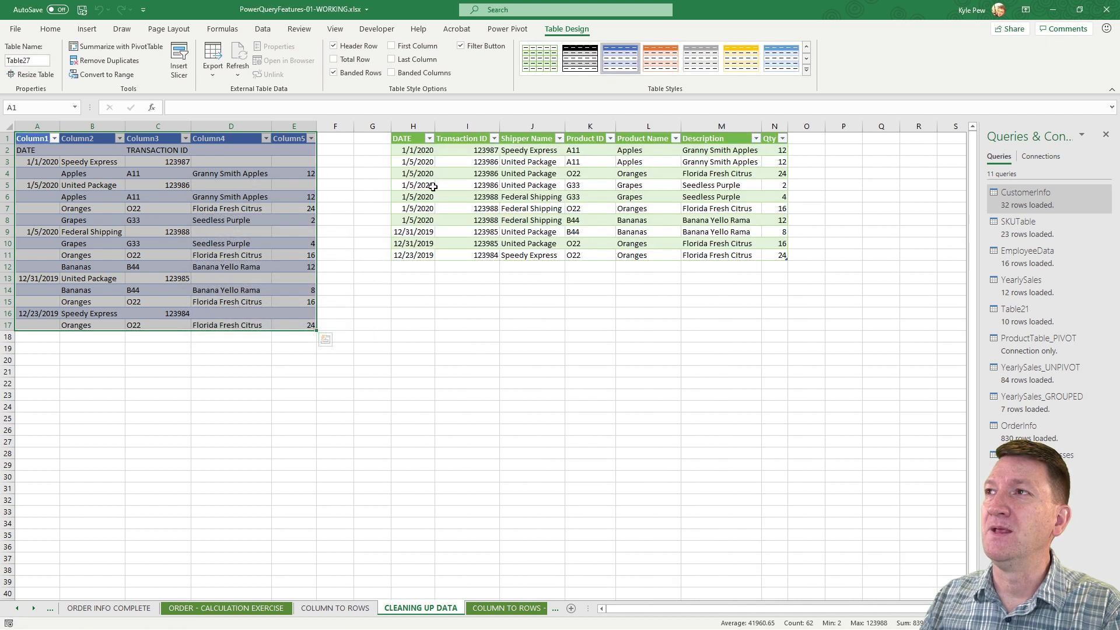
left_click(239, 374)
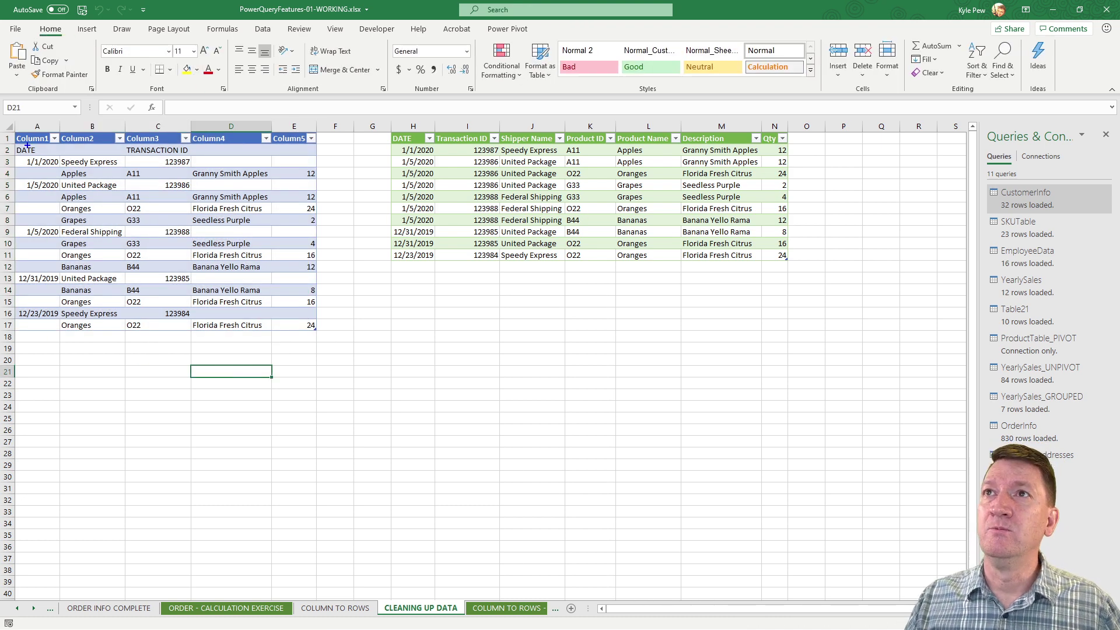
left_click_drag(19, 155, 317, 184)
left_click_drag(385, 141, 792, 157)
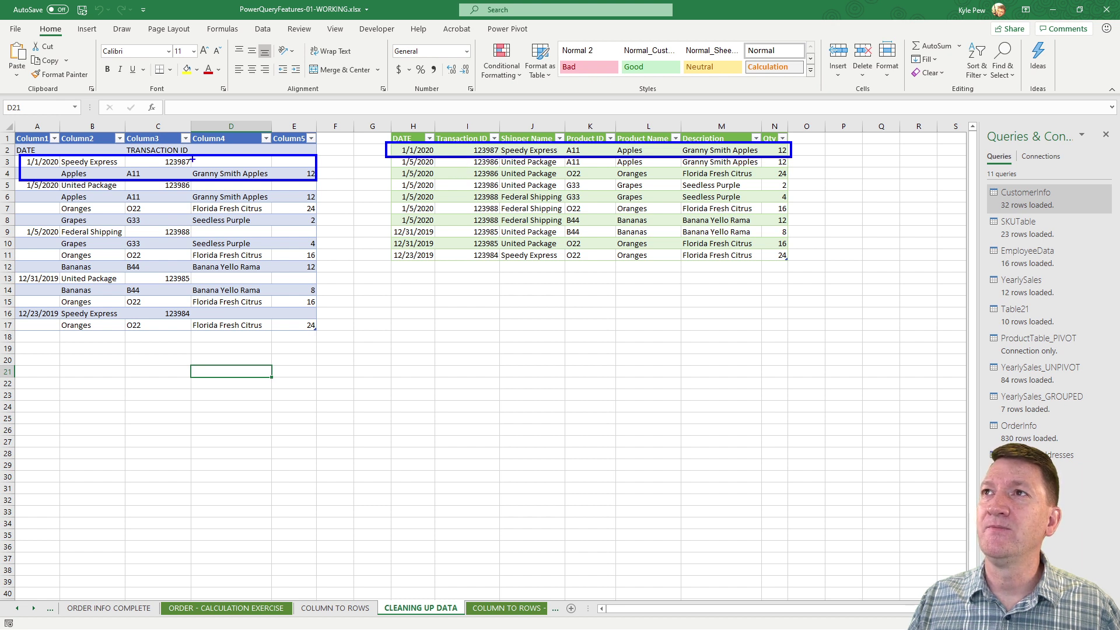
left_click_drag(193, 159, 224, 125)
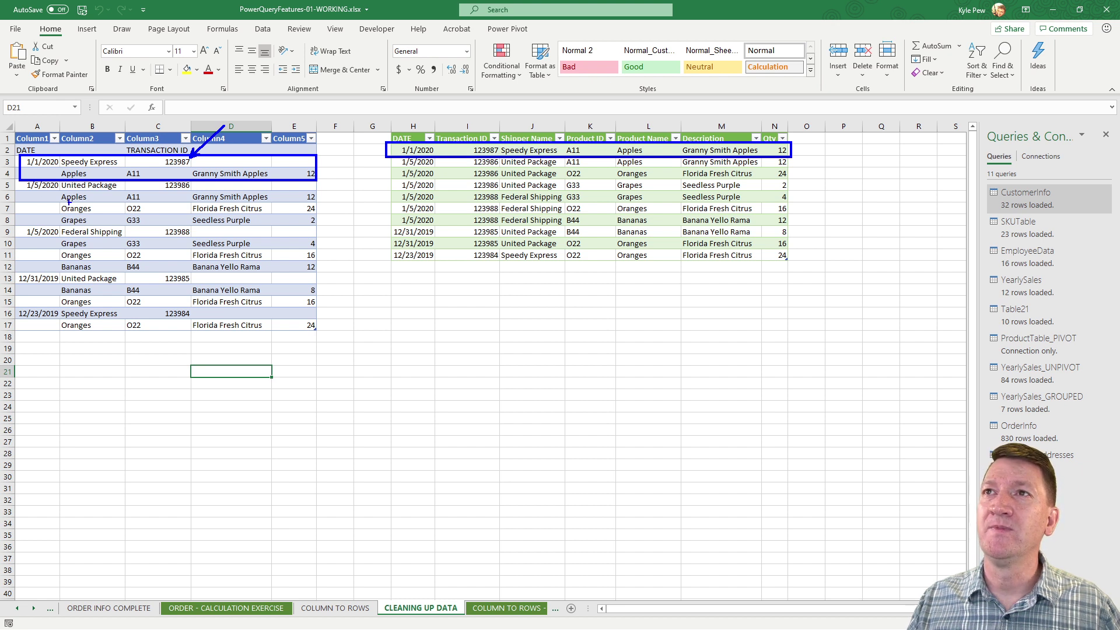
left_click_drag(18, 178, 322, 226)
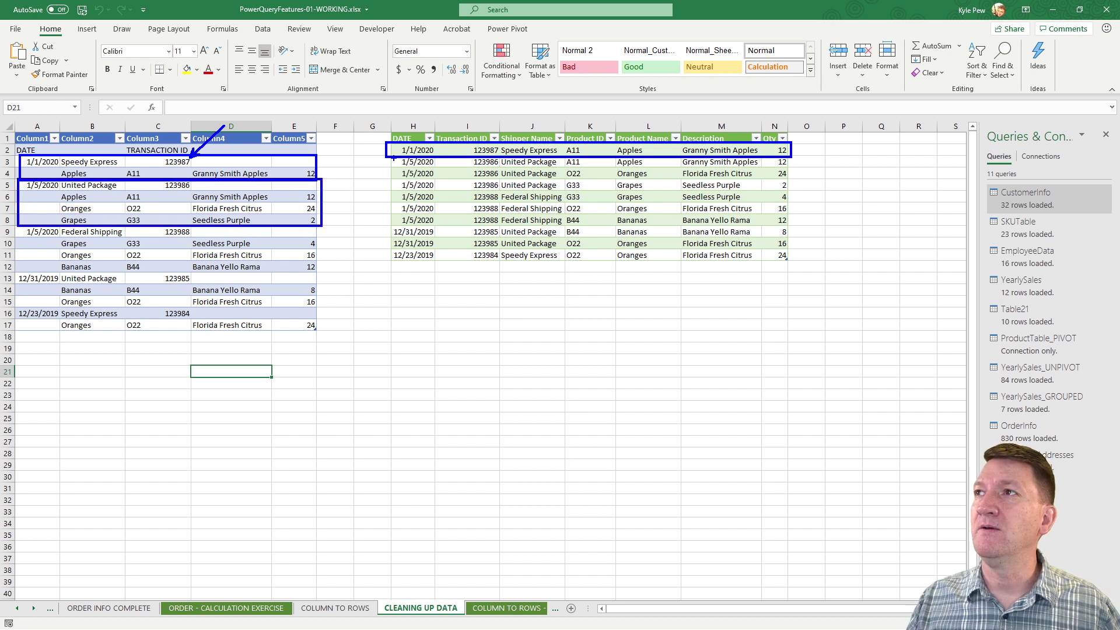
left_click_drag(394, 157, 435, 189)
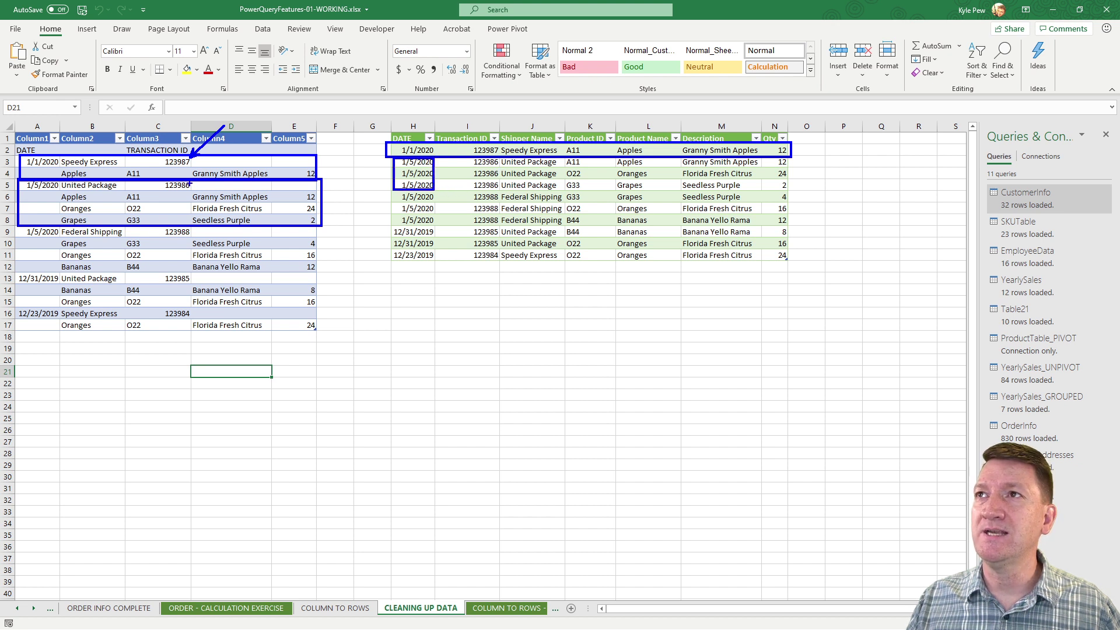
left_click_drag(193, 182, 233, 165)
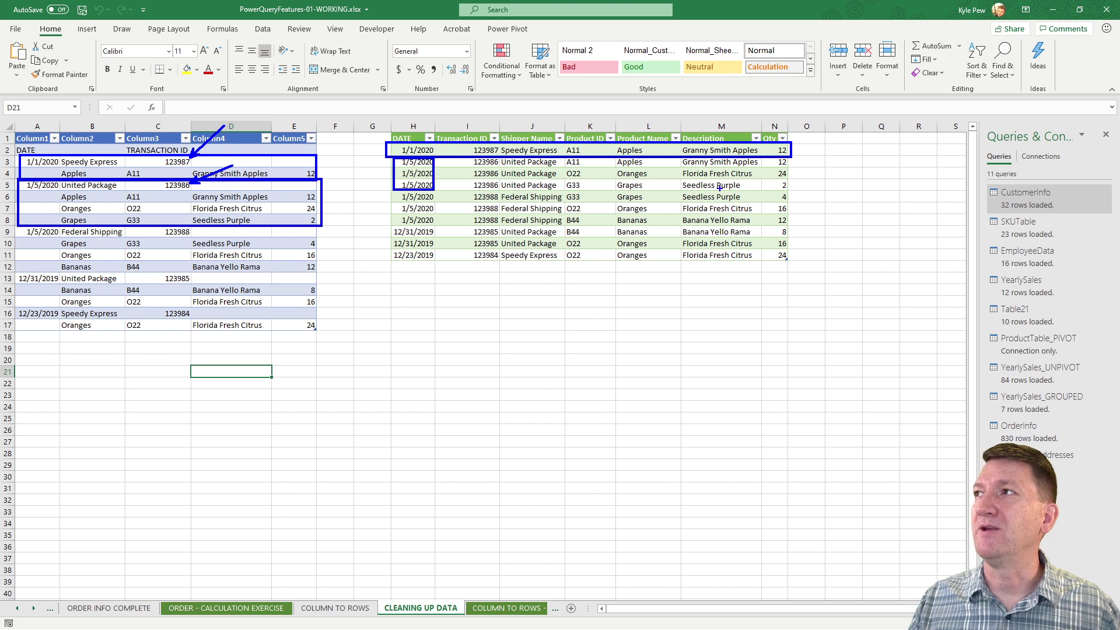